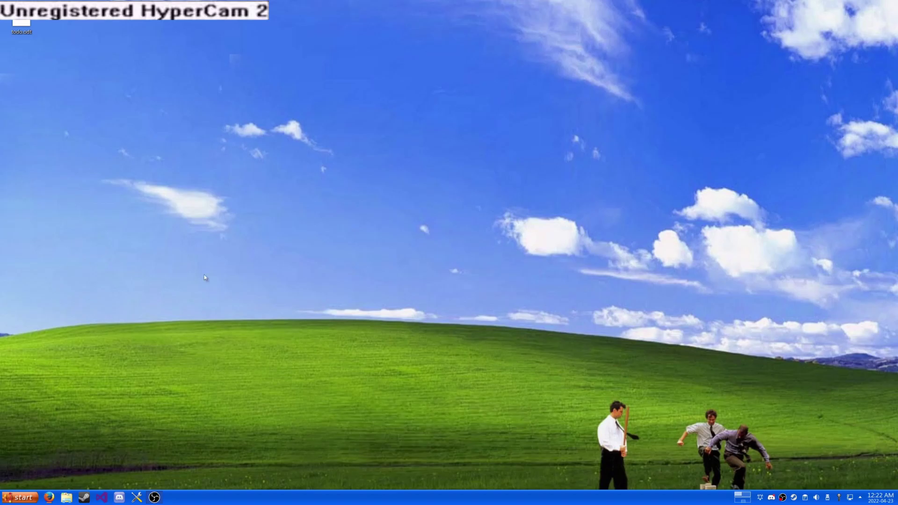
Step: Open the ExposeZune product pages from Pling in background Firefox tabs
left_click(49, 497)
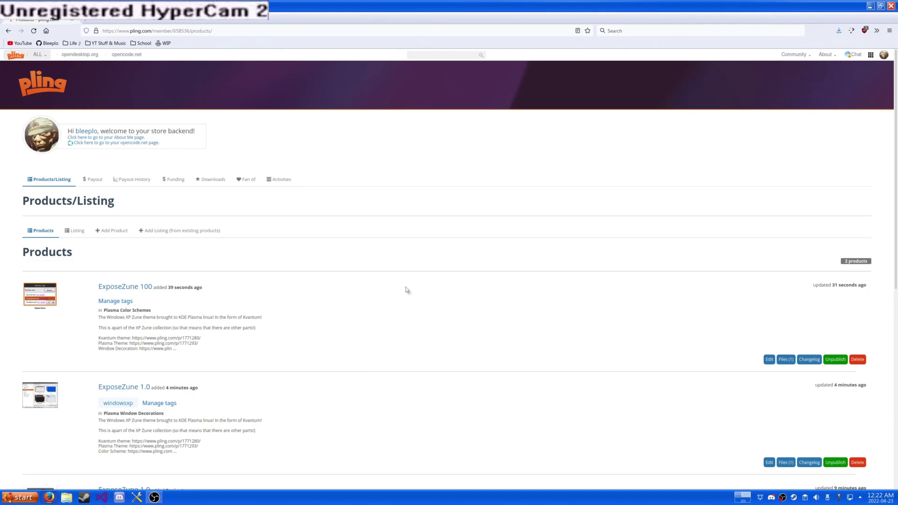
scroll(281, 221, "down", 5)
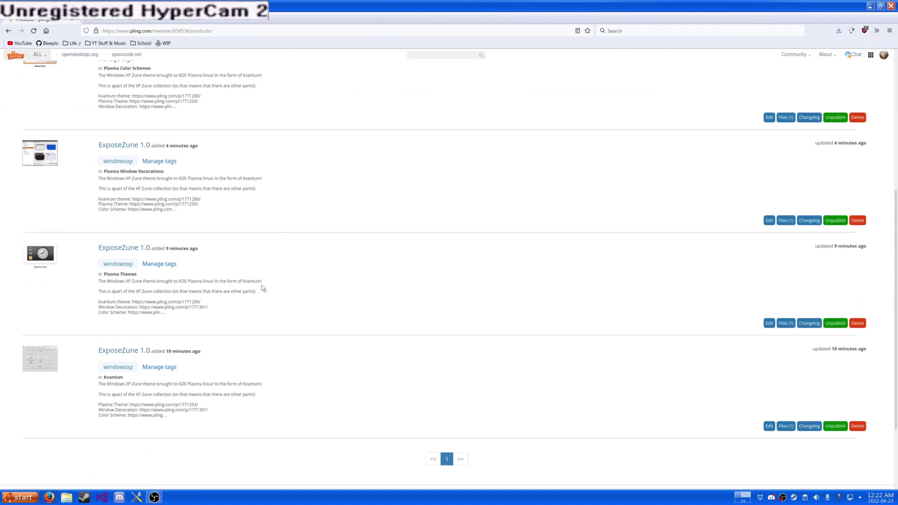
middle_click(147, 352)
middle_click(125, 249)
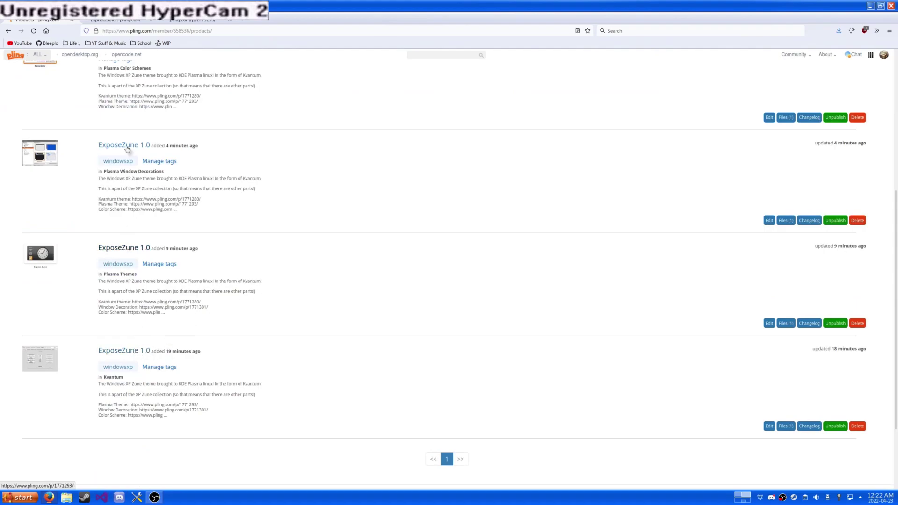
scroll(121, 151, "up", 5)
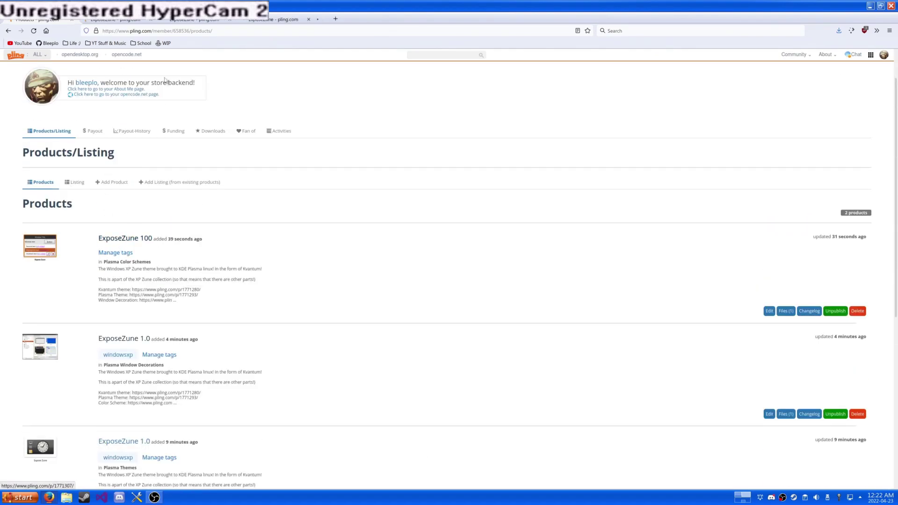
middle_click(124, 239)
Step: Download ExposeZuneKV.tar.gz from the Kvantum theme page
left_click(135, 23)
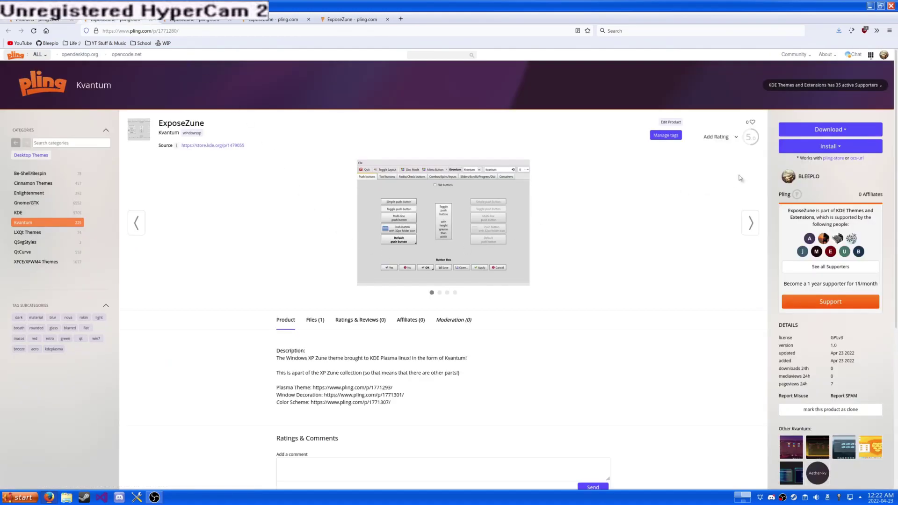
left_click(830, 130)
left_click(823, 145)
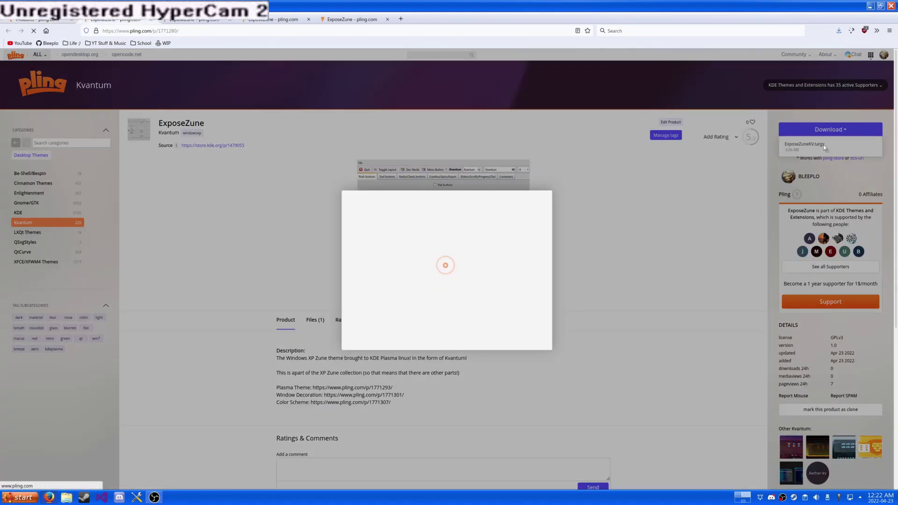
left_click(468, 257)
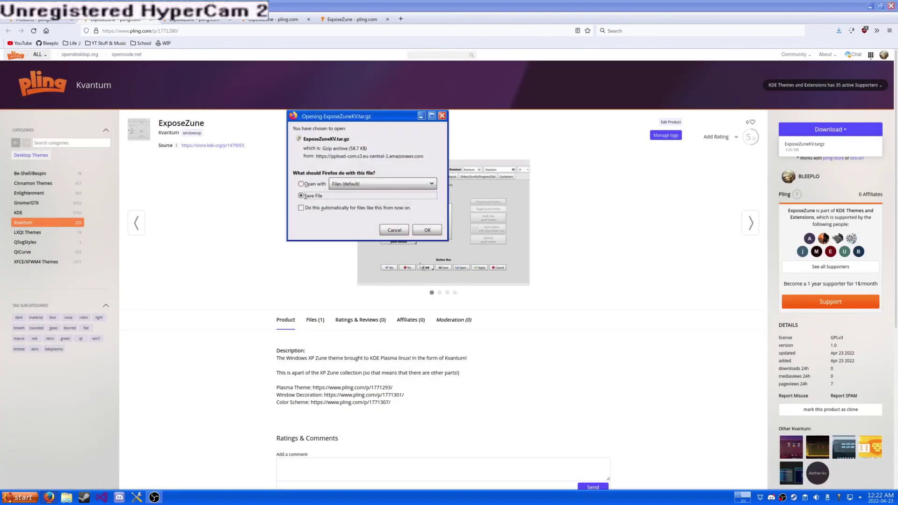
left_click(422, 233)
Step: Download the Plasma theme archive ExposeZune.tar.gz
left_click(274, 19)
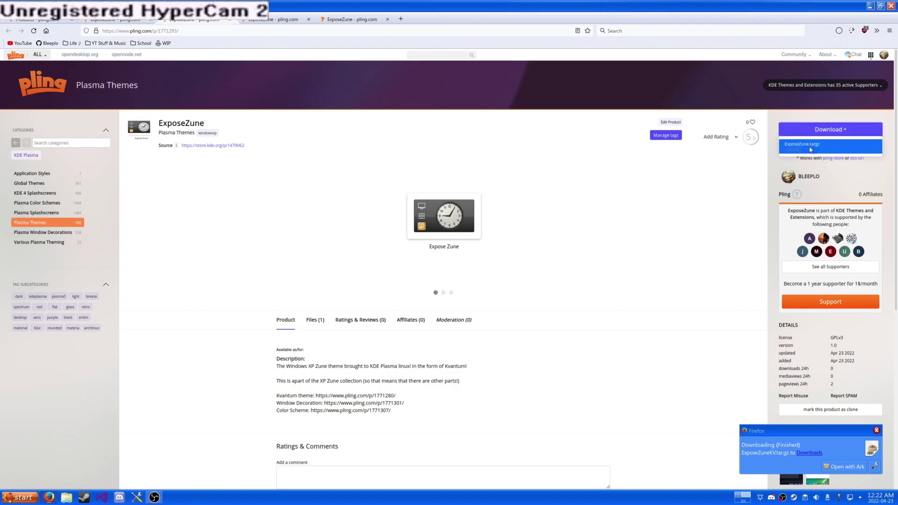
left_click(802, 145)
left_click(432, 255)
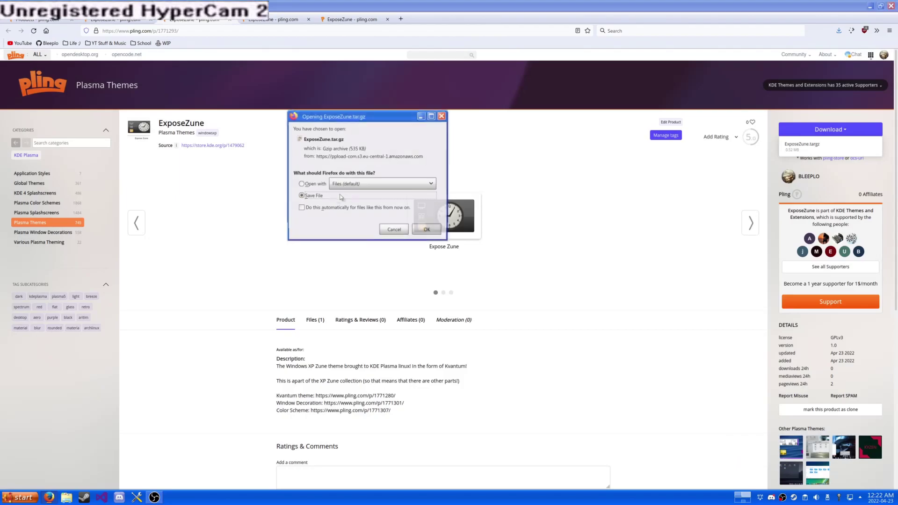
left_click(437, 235)
Step: Download ExposeZuneWindow.tar.gz from the window decoration page
left_click(295, 23)
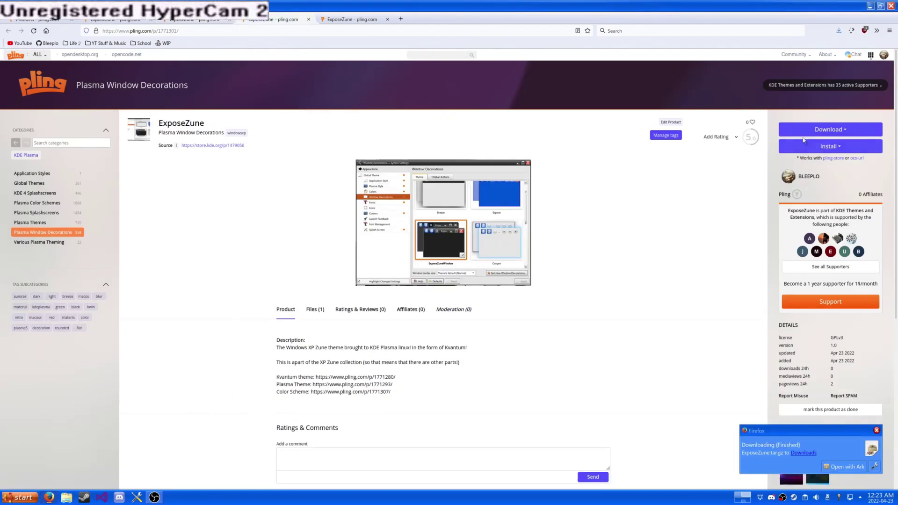
left_click(827, 130)
left_click(810, 145)
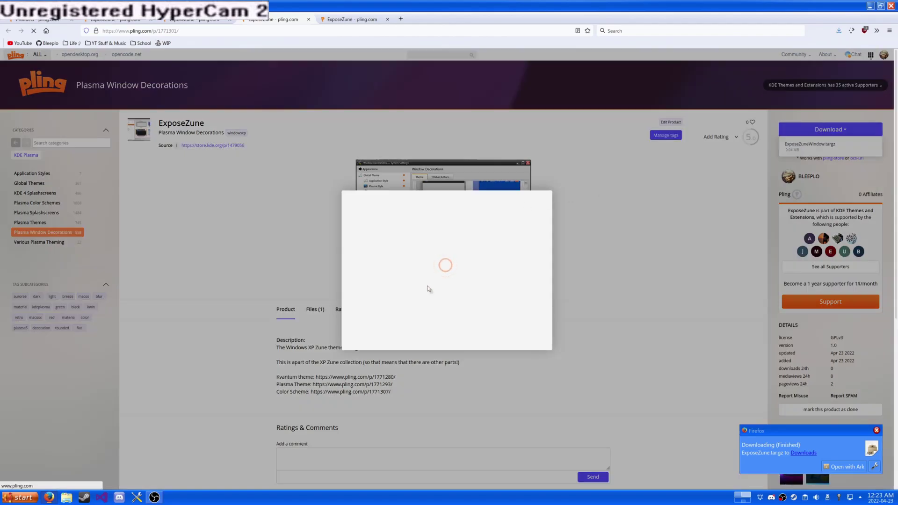
left_click(449, 255)
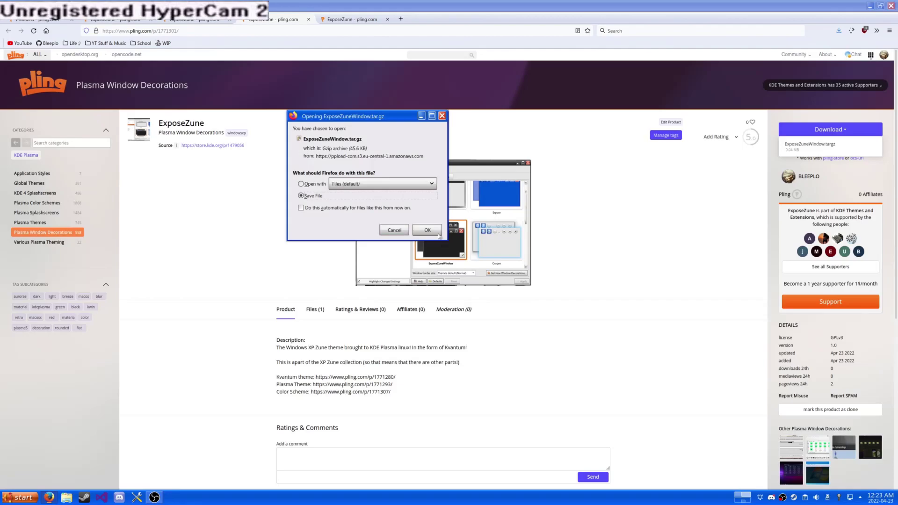
left_click(428, 230)
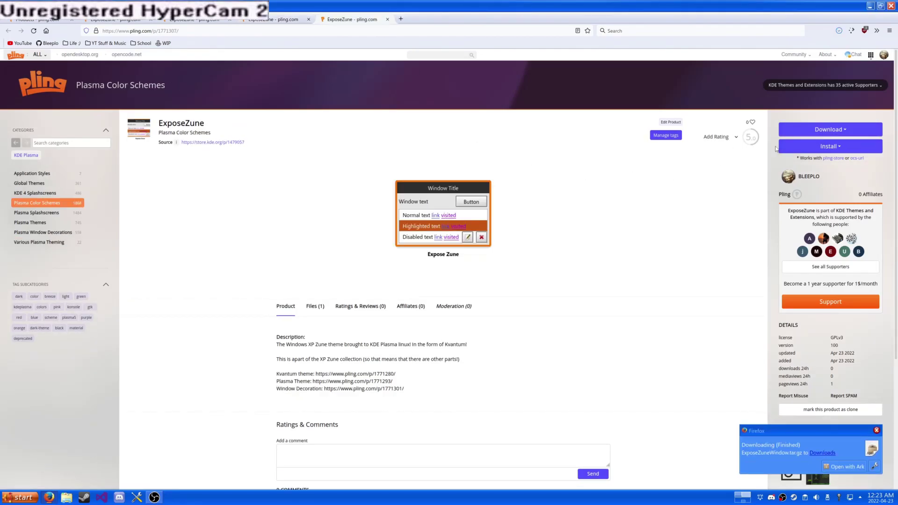
Step: Save the ExposeZune.colors colour scheme and bring up the Downloads folder
left_click(827, 130)
left_click(802, 145)
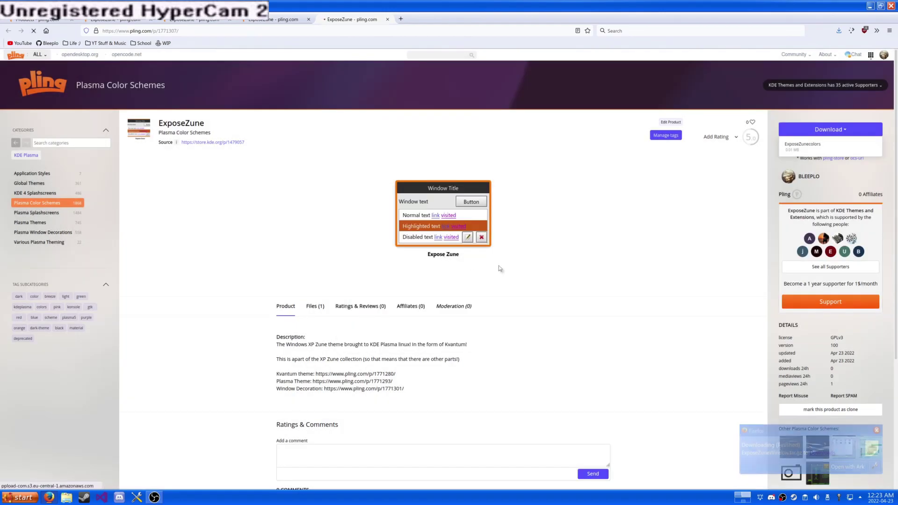
left_click(432, 181)
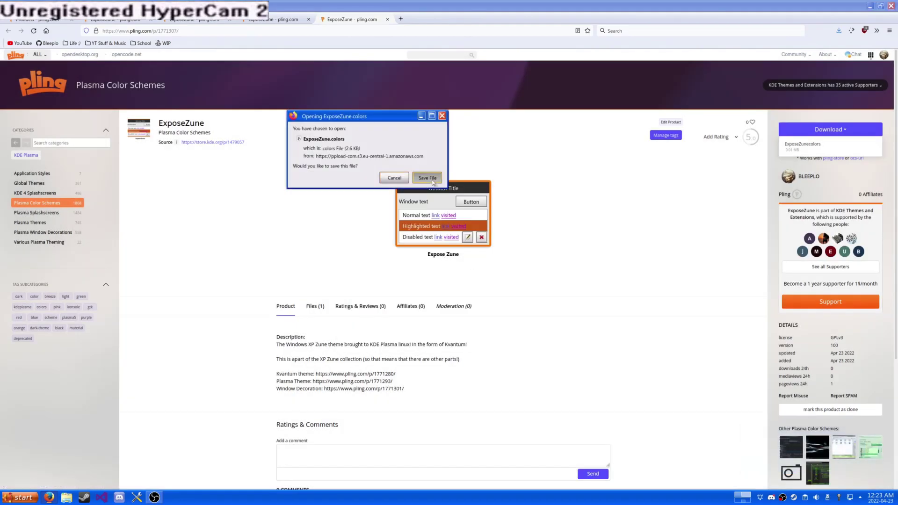
left_click(66, 497)
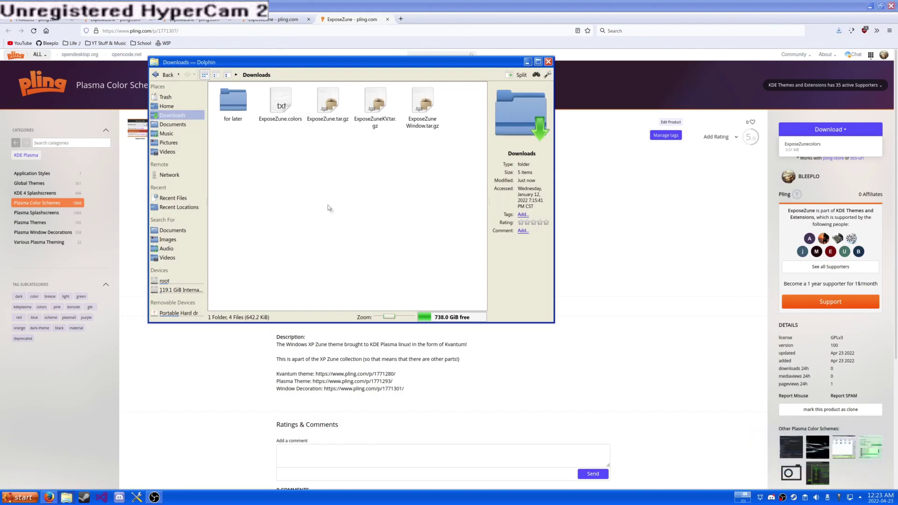
Step: Look over the ExposeZune Firefox tabs, then open Home in a second Dolphin tab beside Downloads
left_click(275, 19)
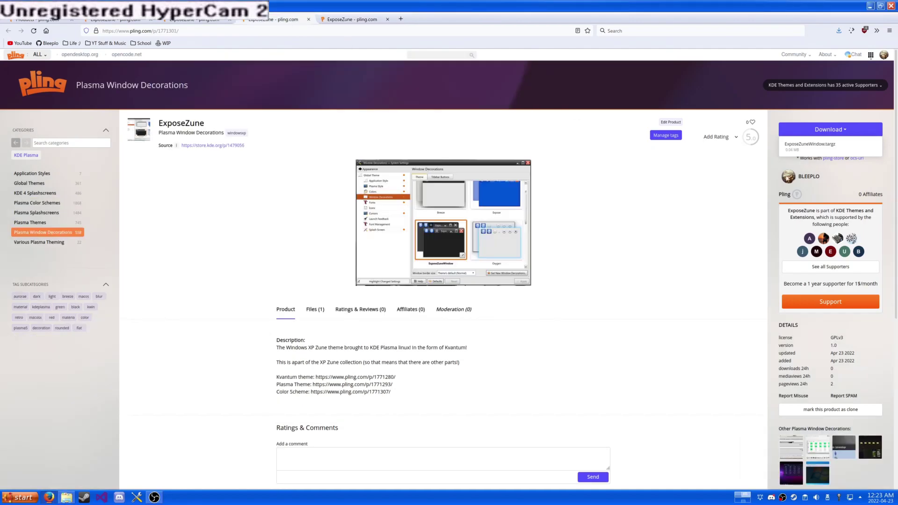
key("ctrl+shift+Tab")
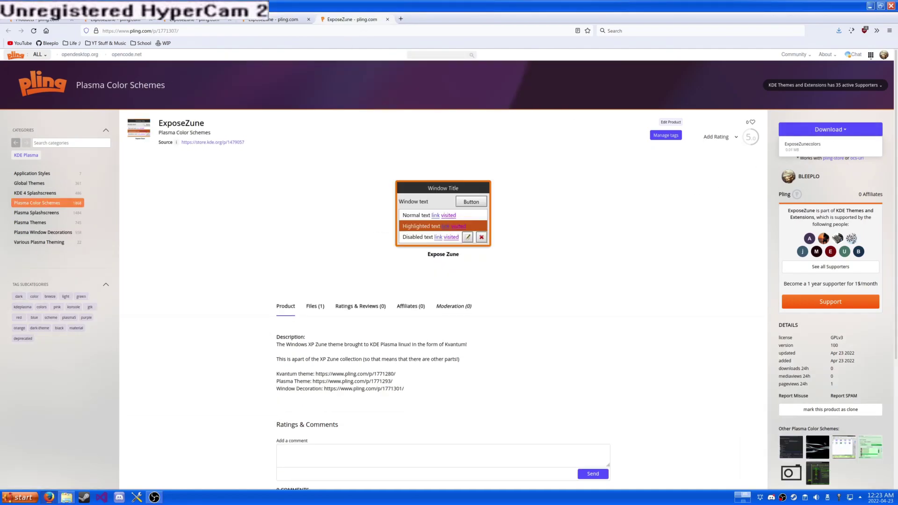
key("ctrl+shift+Tab")
key("ctrl+shift+Tab")
left_click(67, 497)
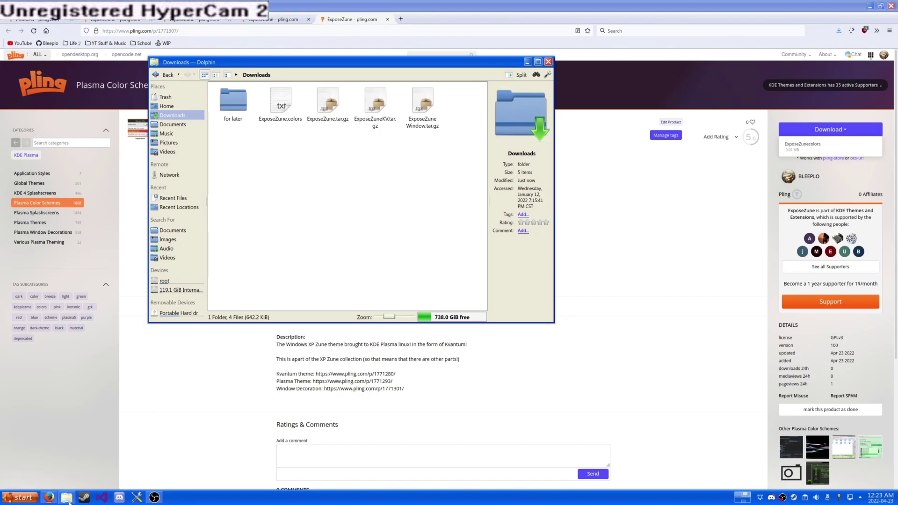
middle_click(167, 106)
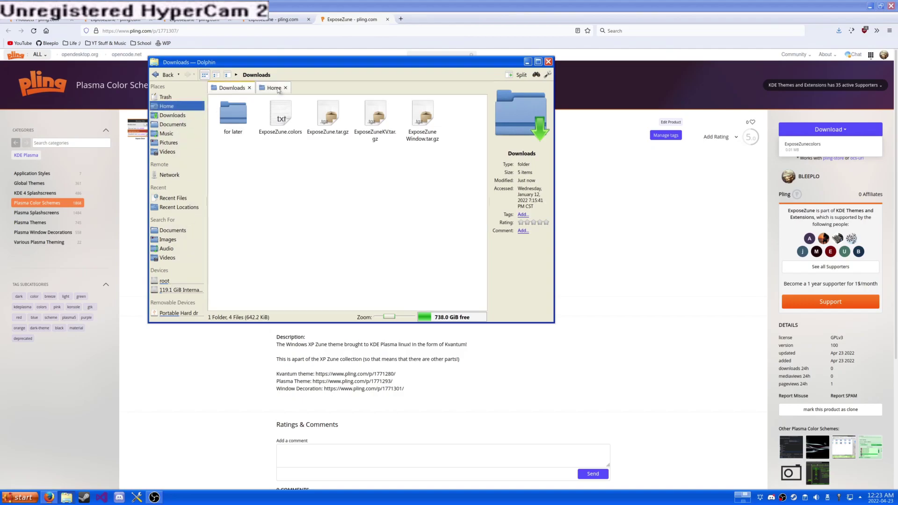
Step: Show hidden files and open ~/.local/share in the home tab, maximizing Dolphin
left_click(278, 89)
key("alt+period")
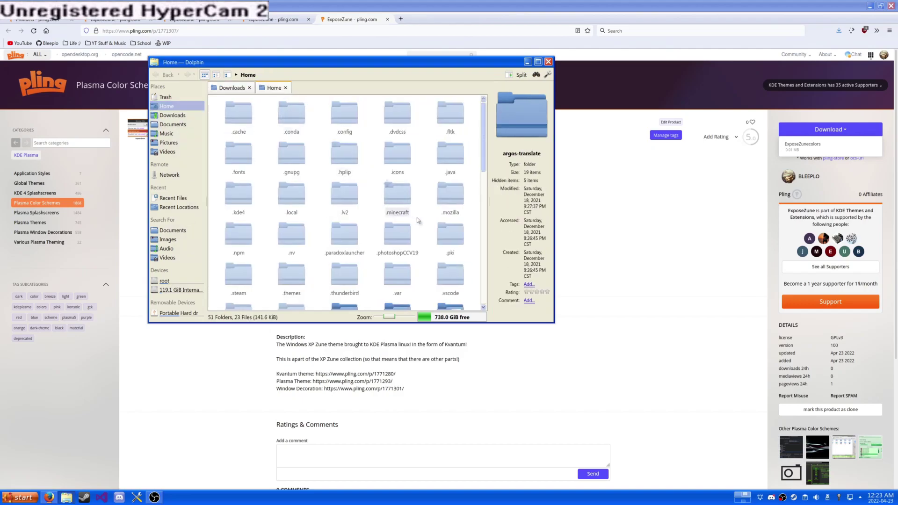
left_click(296, 196)
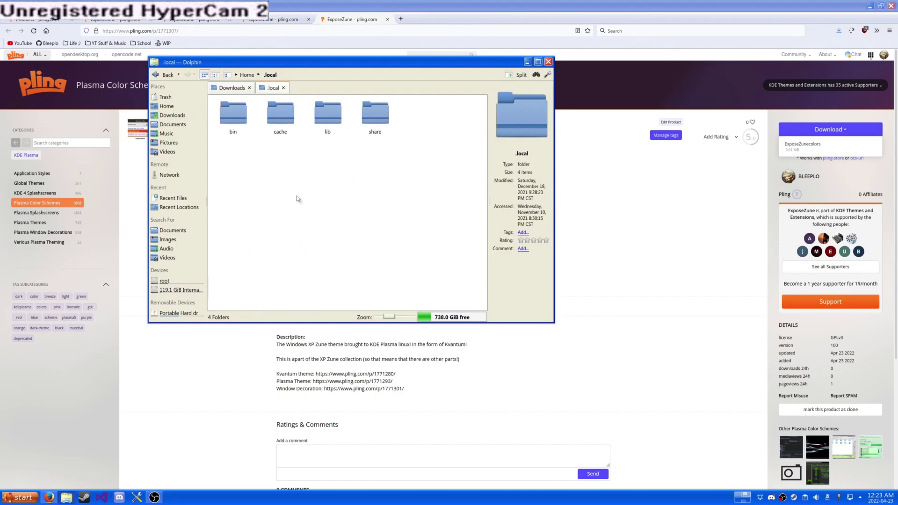
left_click(375, 113)
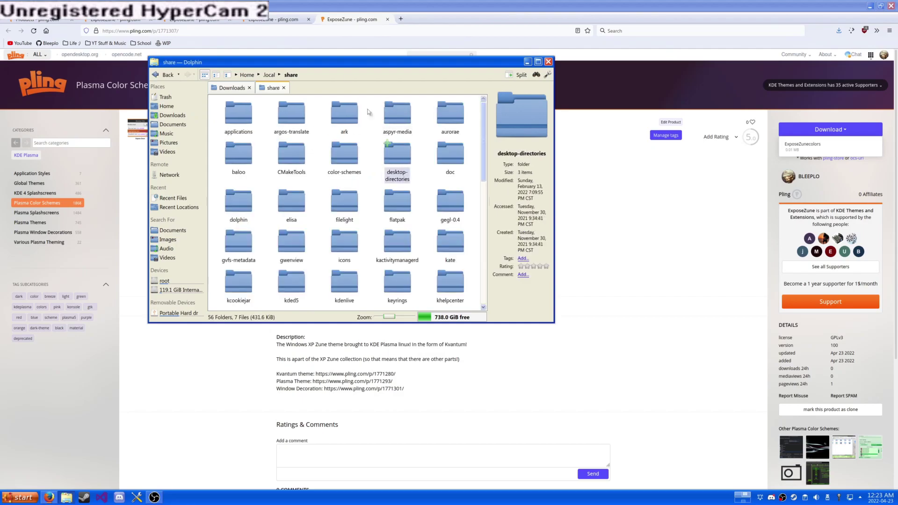
double_click(353, 65)
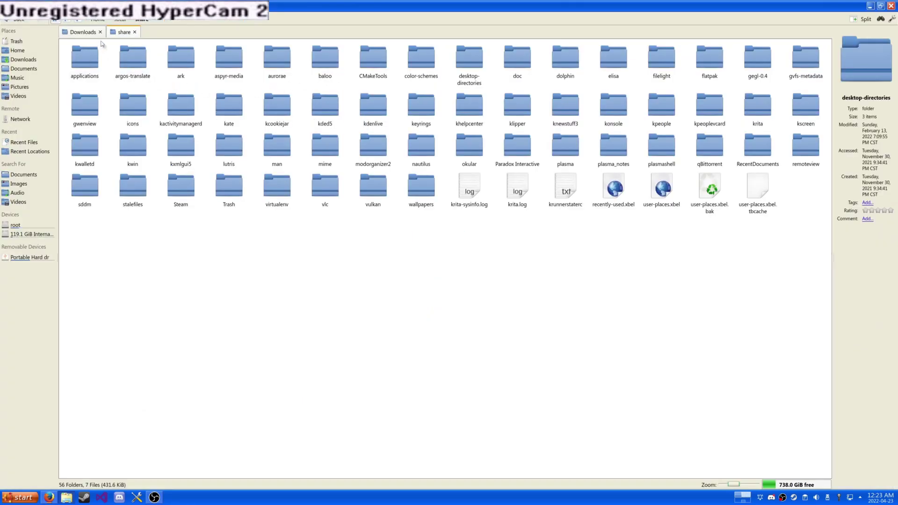
Step: Drag ExposeZune.colors from Downloads into share/color-schemes, then return to share
left_click(85, 33)
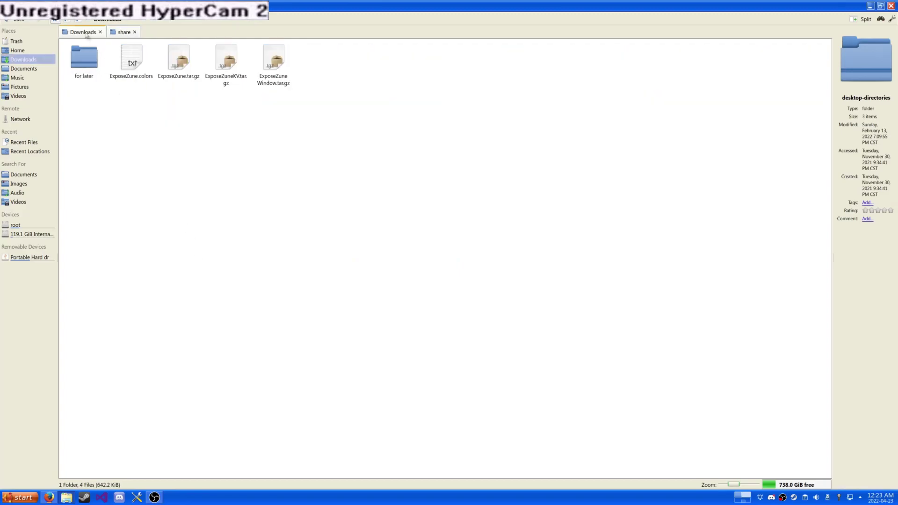
left_click(131, 55)
mouse_move(132, 56)
left_mouse_down()
mouse_move(430, 69)
mouse_move(140, 75)
left_mouse_up()
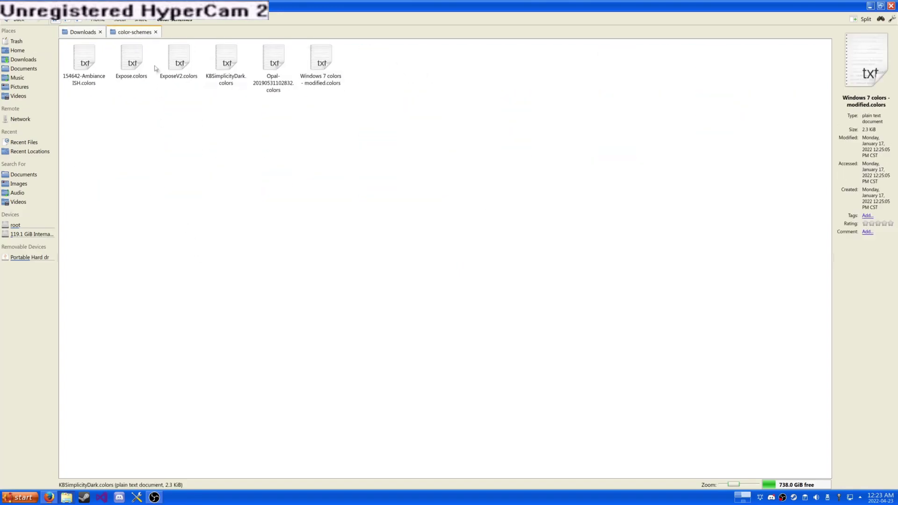
left_click(82, 32)
left_click_drag(131, 59, 192, 150)
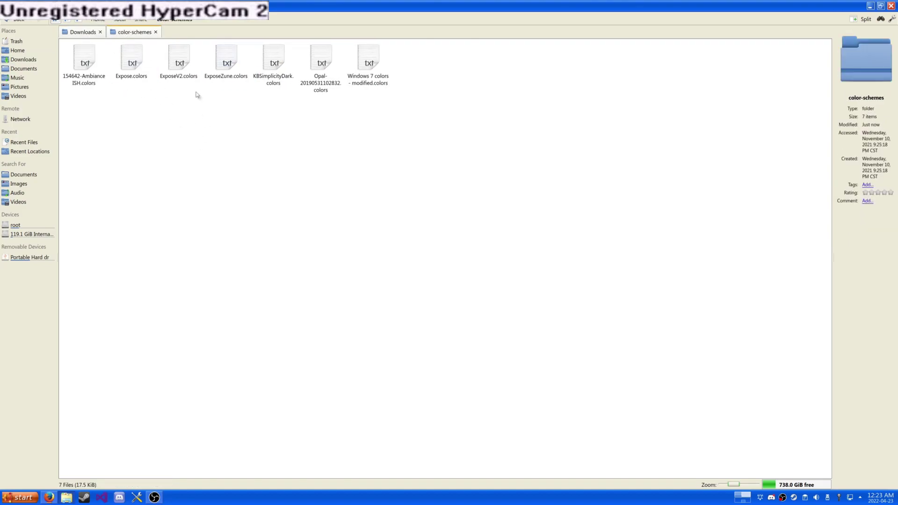
left_click(143, 19)
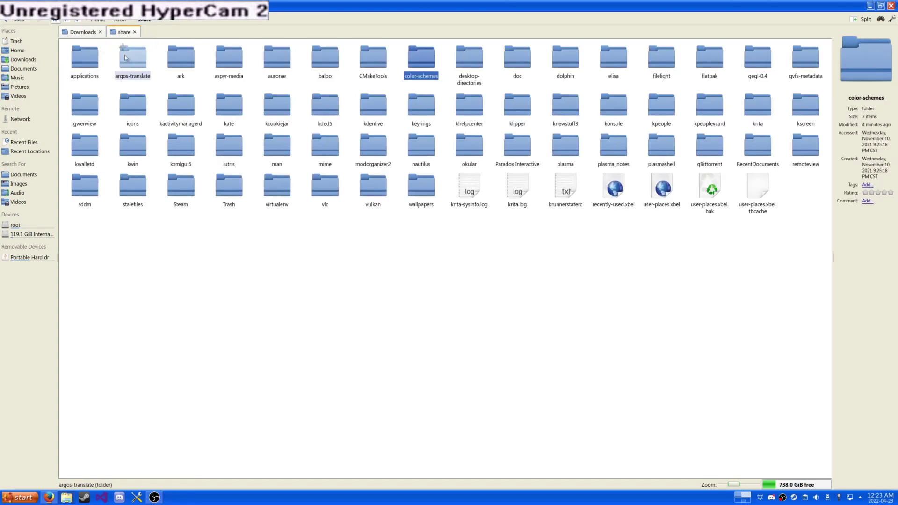
Step: Open share/plasma/desktoptheme in the second tab, then open ExposeZune.tar.gz from Downloads
key("p")
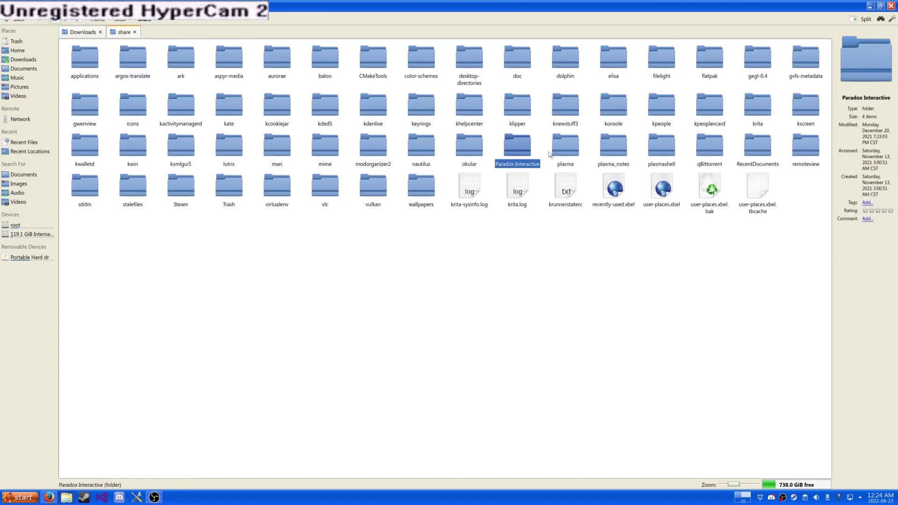
double_click(561, 152)
left_click(69, 32)
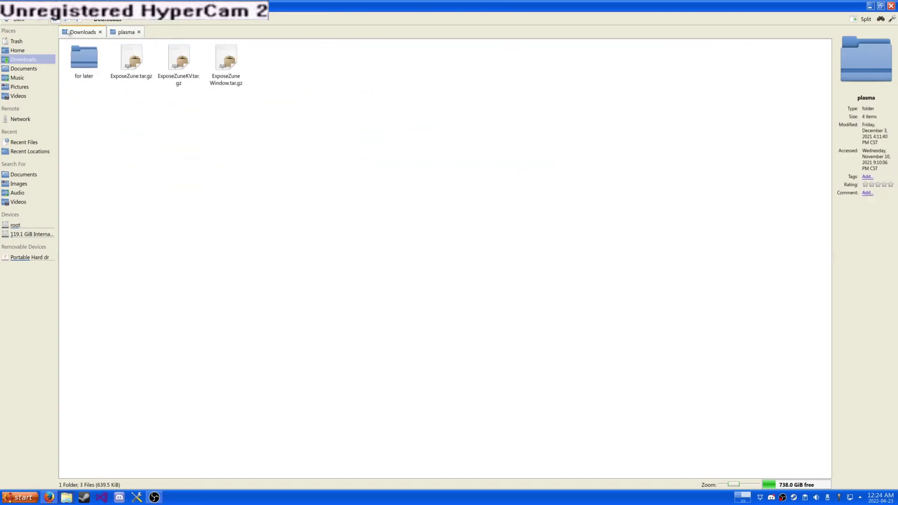
left_click(126, 32)
double_click(84, 59)
left_click(91, 34)
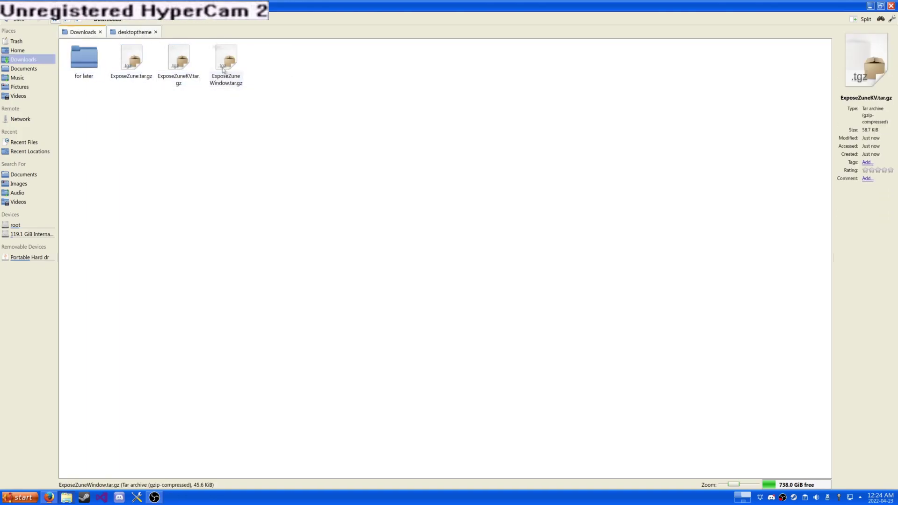
double_click(137, 69)
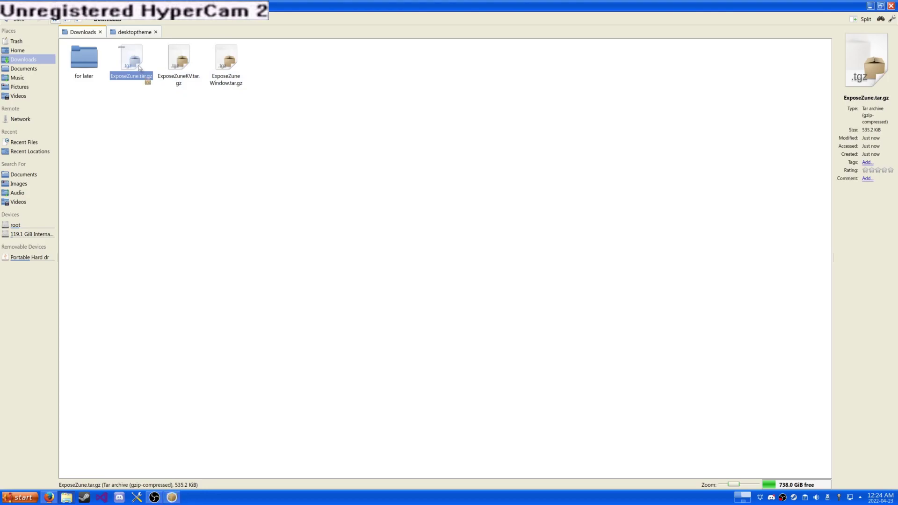
Step: Extract ExposeZune.tar.gz into Downloads and drag the ExposeZune folder into desktoptheme
left_click_drag(67, 9, 366, 97)
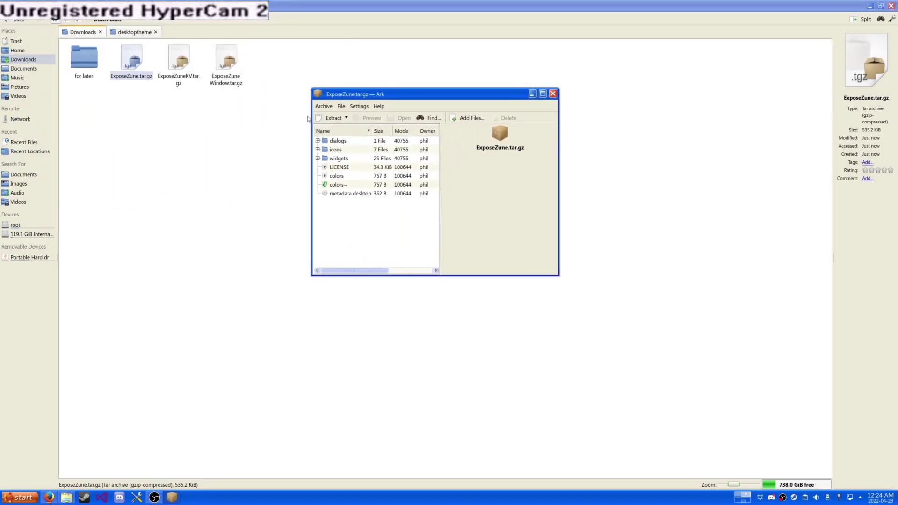
left_click(346, 119)
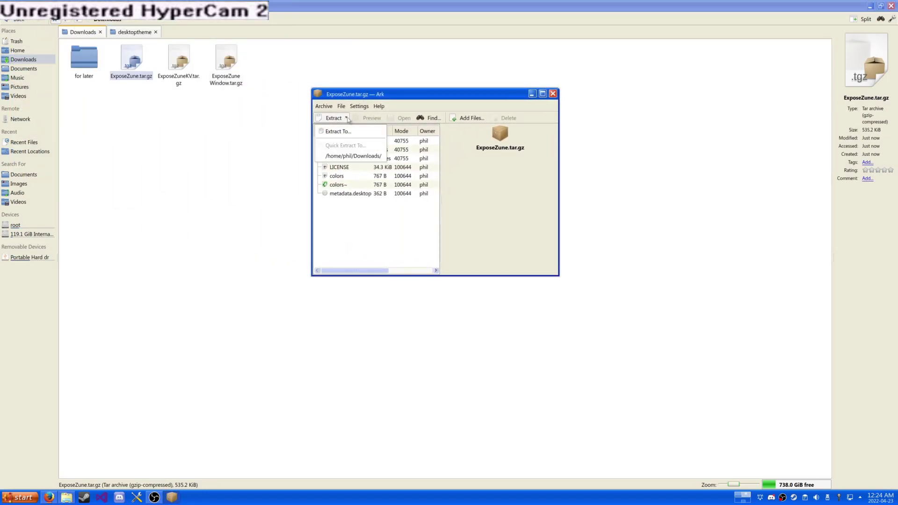
left_click(344, 157)
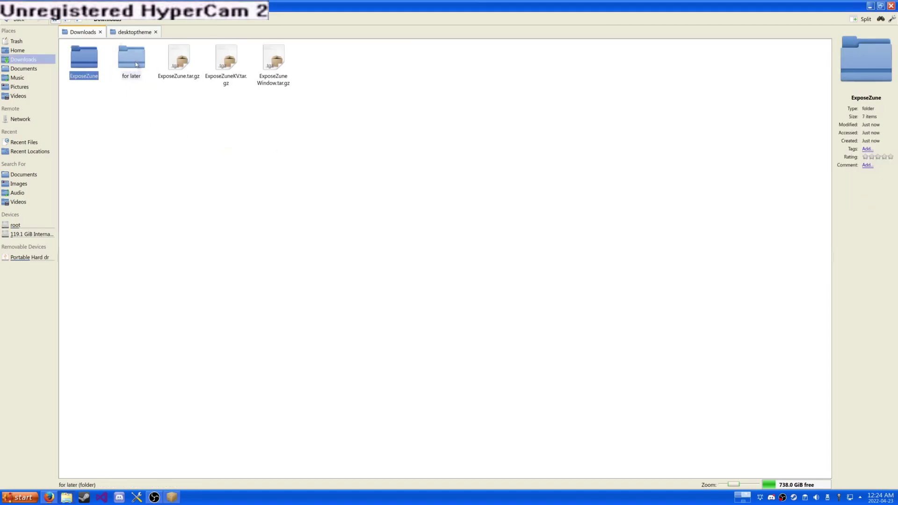
left_click_drag(84, 57, 174, 136)
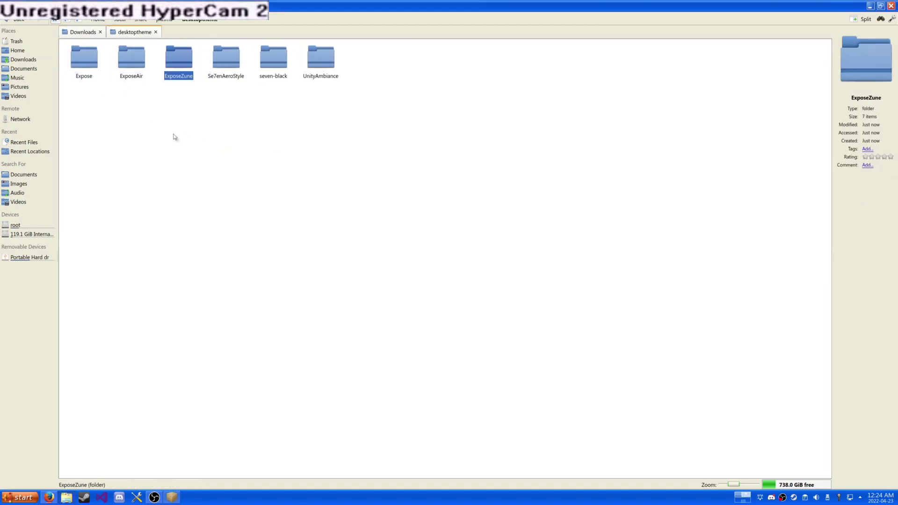
Step: Close Ark, delete ExposeZune.tar.gz from Downloads, and go back up to plasma
left_click(80, 35)
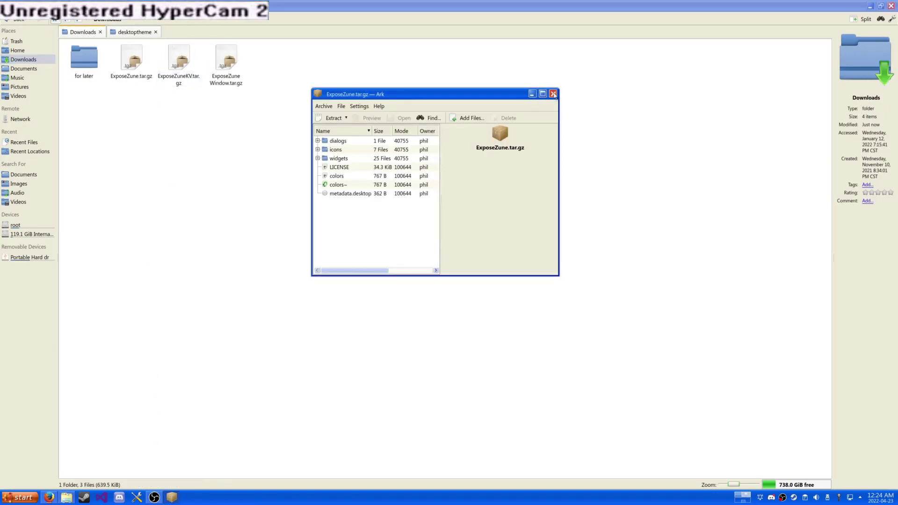
left_click(553, 94)
left_click(132, 58)
key("Delete")
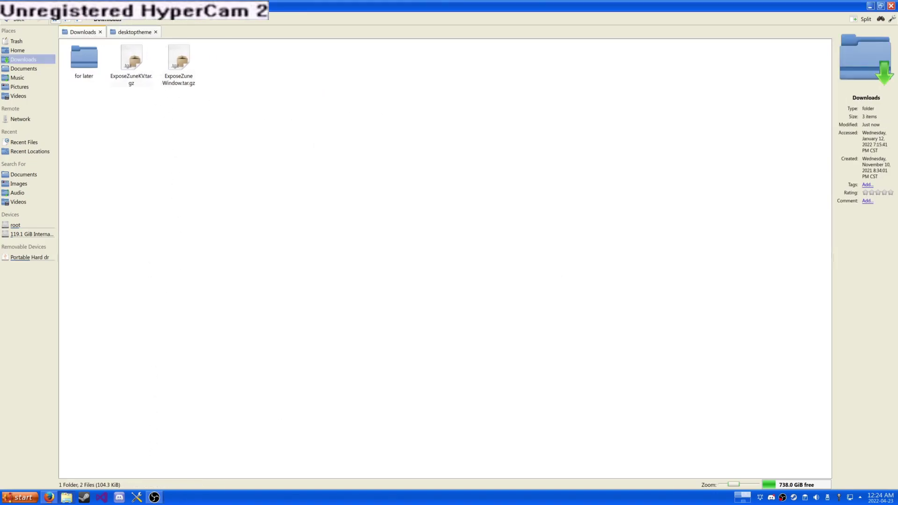
left_click(134, 32)
left_click(167, 20)
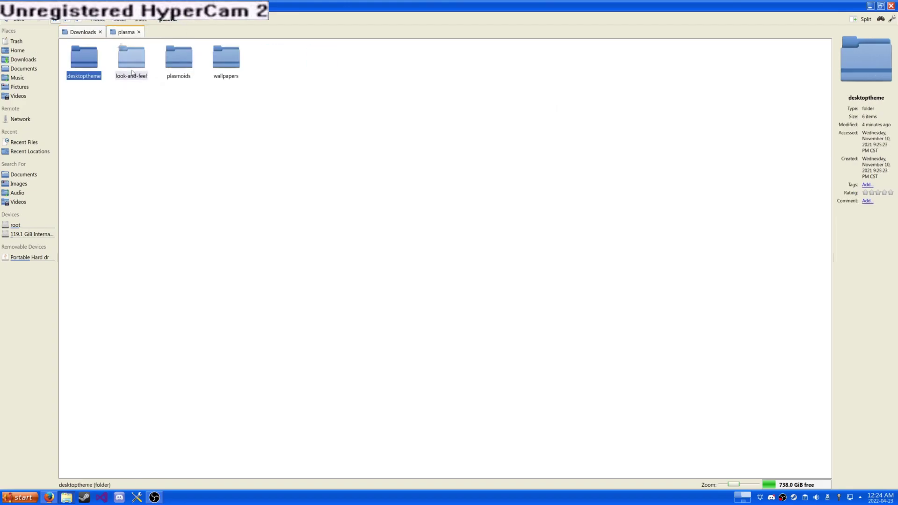
Step: Open the share/aurorae/themes folder in the second tab
left_click(142, 22)
left_click(24, 59)
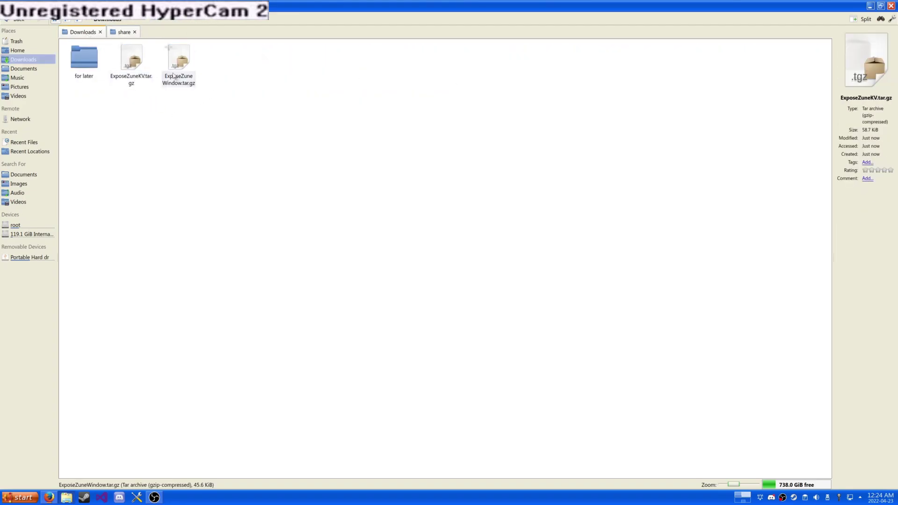
left_click(122, 31)
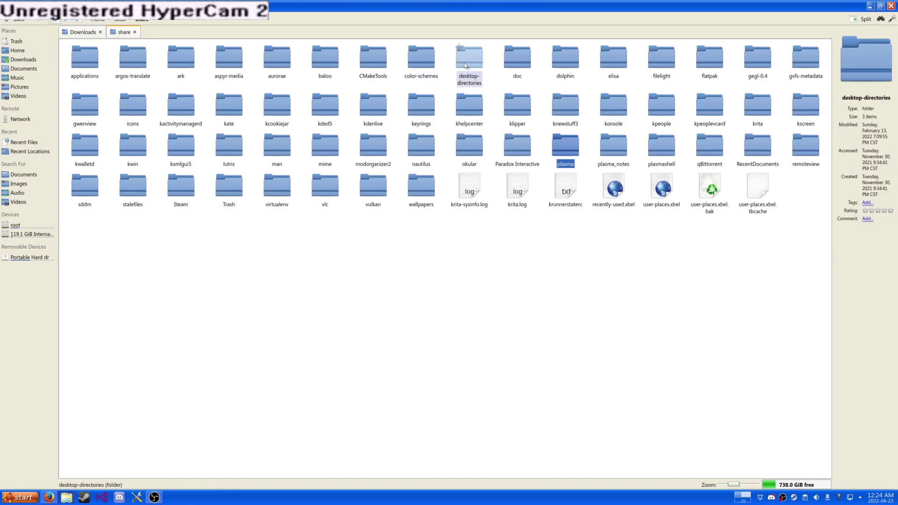
key("Home")
key("Right")
key("Right")
key("Right")
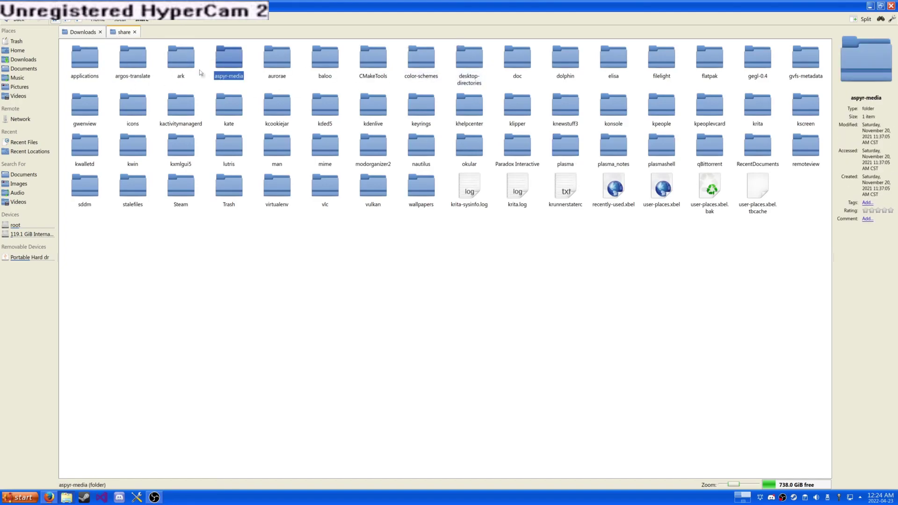
key("Right")
key("Return")
left_click(86, 69)
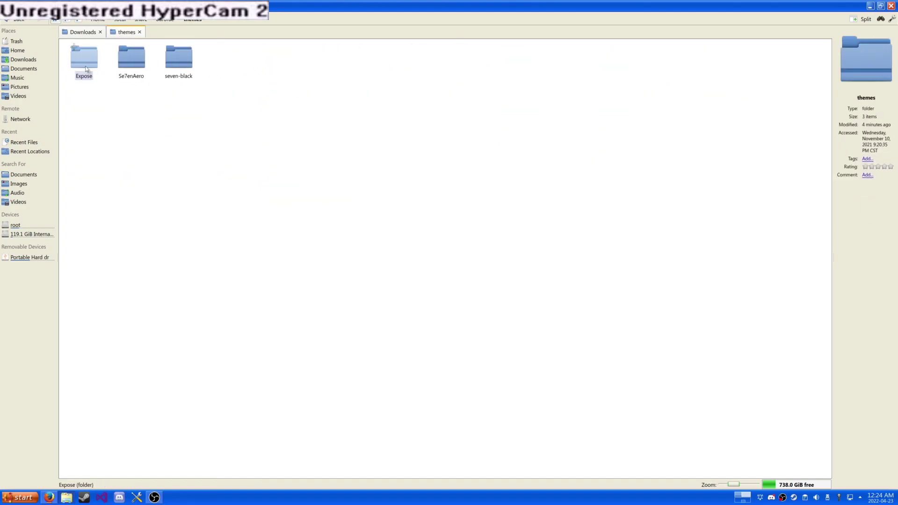
Step: Extract ExposeZuneWindow.tar.gz to Downloads and paste the ExposeZuneWindow folder into themes
key("ctrl+Tab")
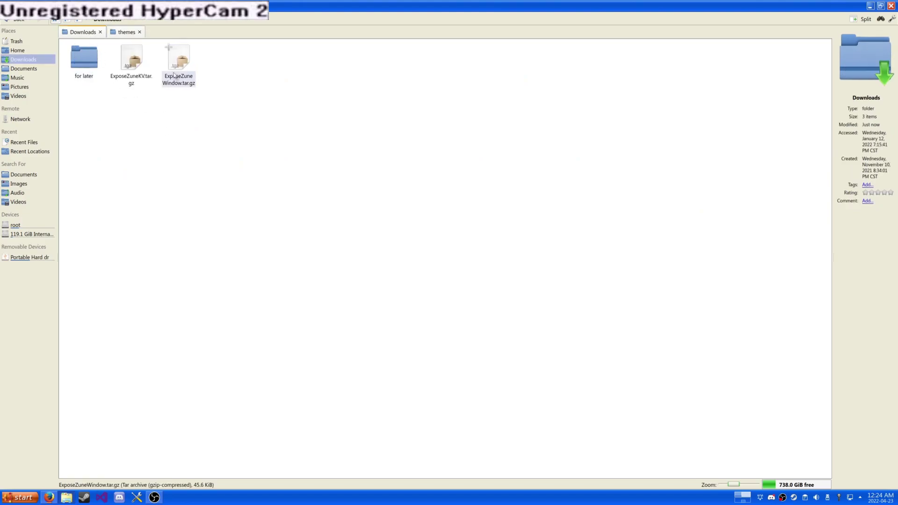
double_click(174, 75)
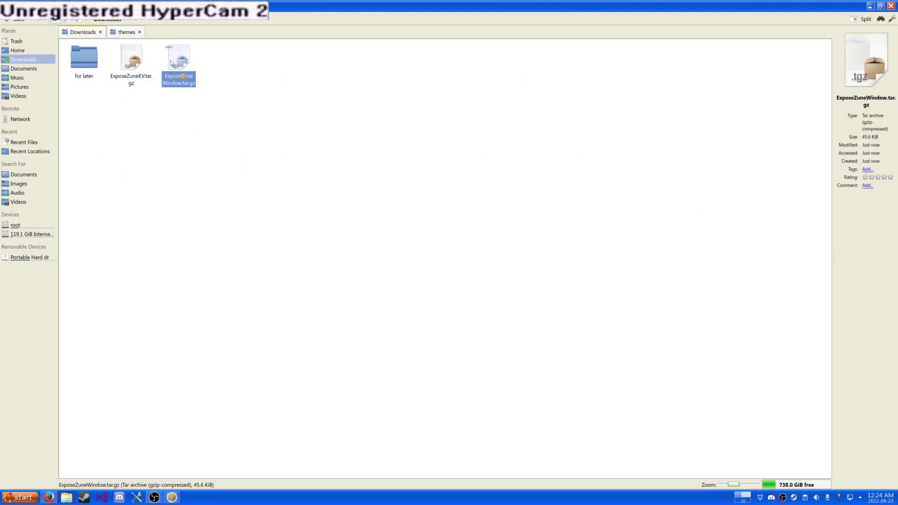
left_click(79, 30)
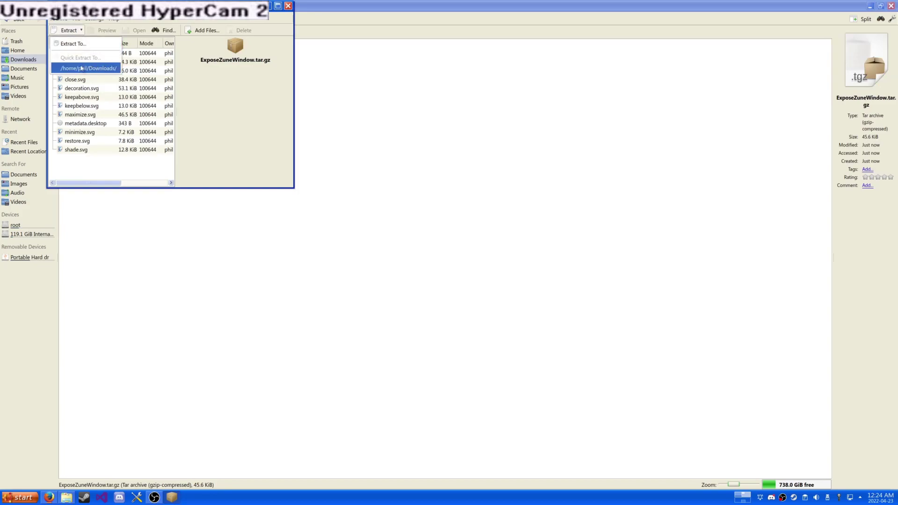
left_click(82, 68)
left_click(288, 5)
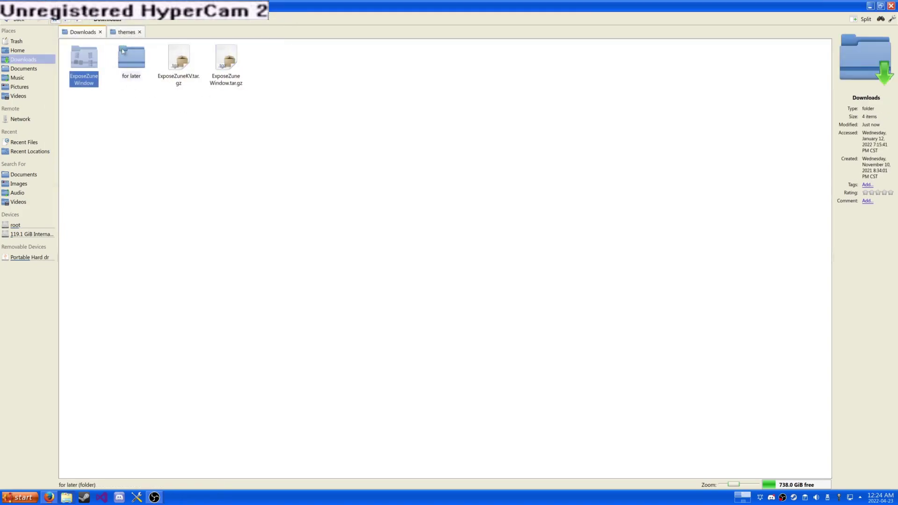
left_click(126, 32)
key("ctrl+v")
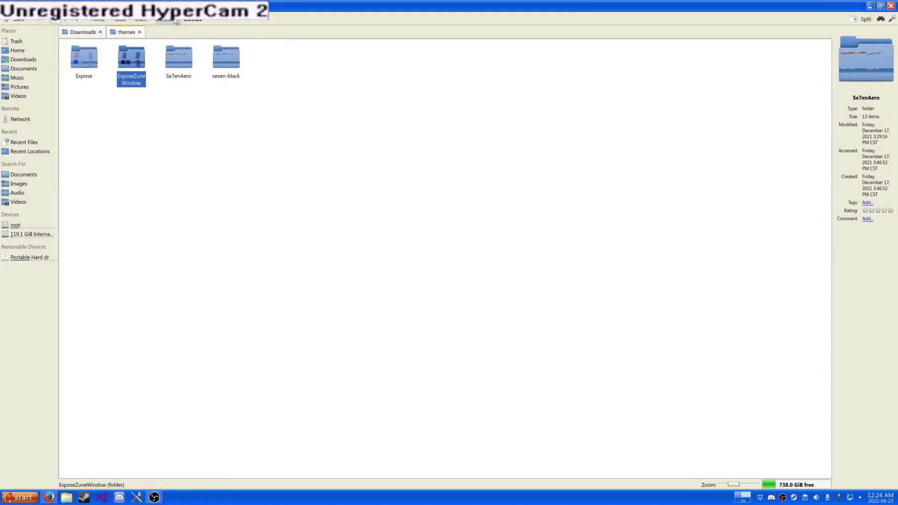
left_click(139, 31)
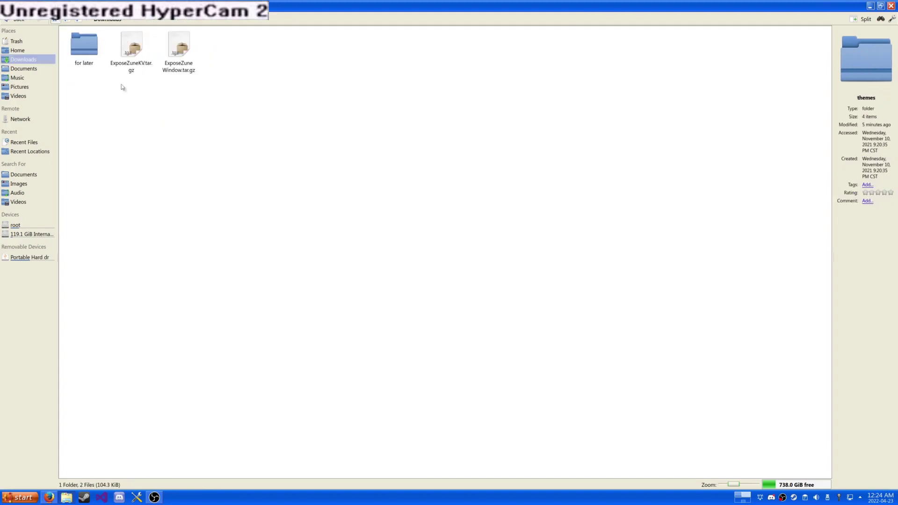
left_click(180, 66)
Step: Delete the ExposeZuneWindow archive and search the launcher for 'kvantum'
key("Delete")
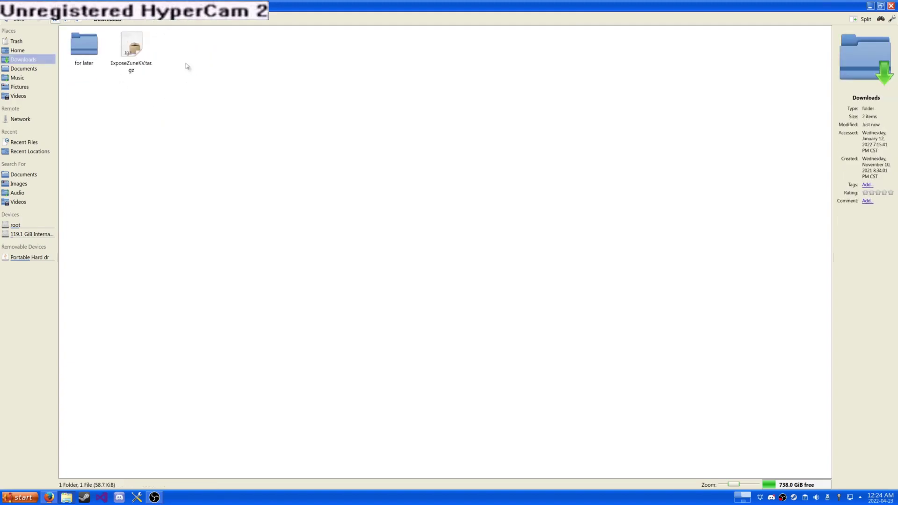
key("super")
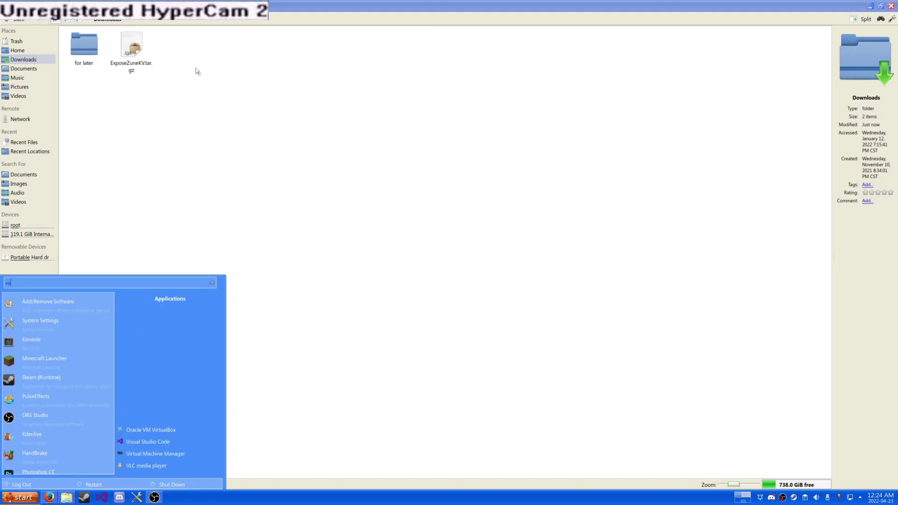
type("kvantum")
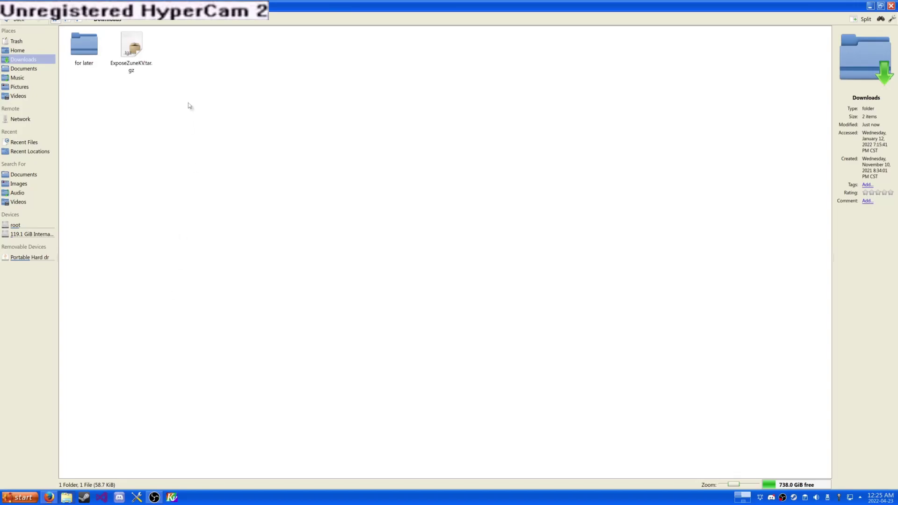
Step: Extract the ExposeZuneKV folder into Downloads, then delete ExposeZuneKV.tar.gz
double_click(150, 69)
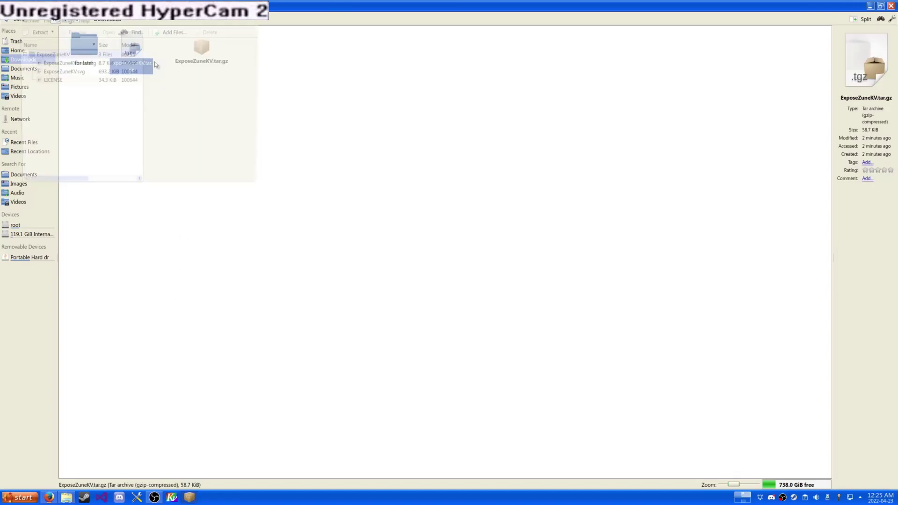
mouse_move(51, 53)
left_mouse_down()
mouse_move(364, 80)
mouse_move(351, 72)
left_mouse_up()
key("ctrl+q")
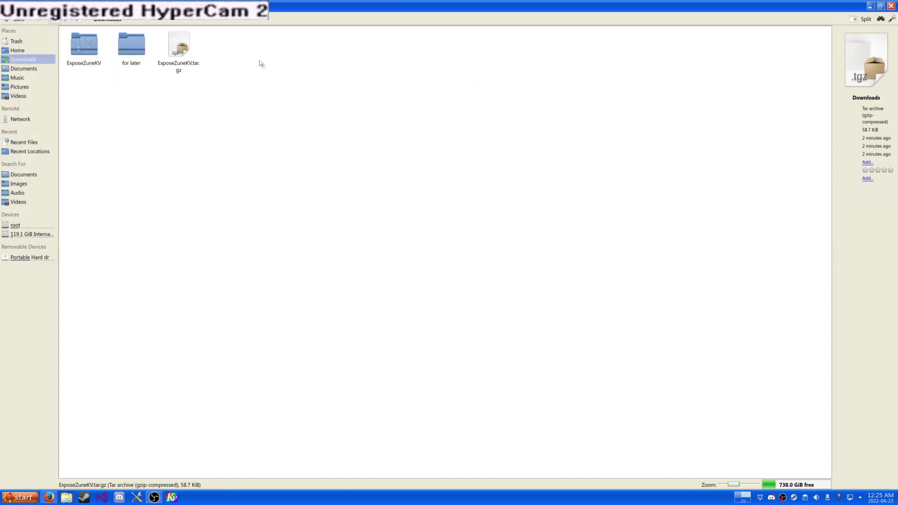
left_click(222, 111)
key("Delete")
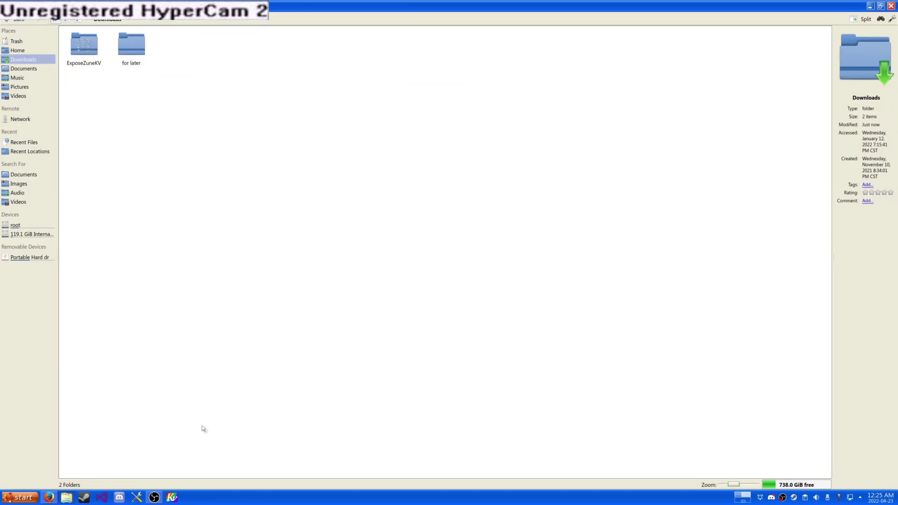
Step: Pick Downloads/ExposeZuneKV as the Kvantum theme folder, install it and confirm overwriting
left_click(176, 499)
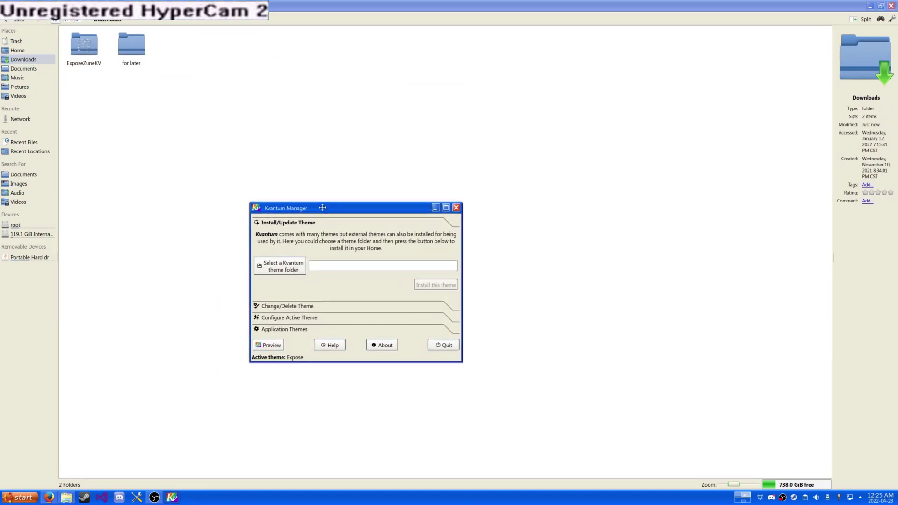
left_click(302, 261)
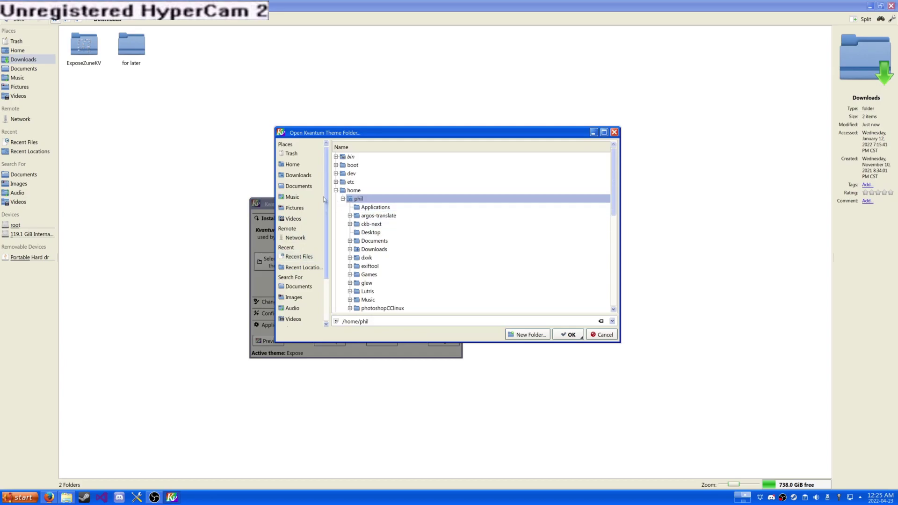
left_click(299, 176)
left_click(350, 249)
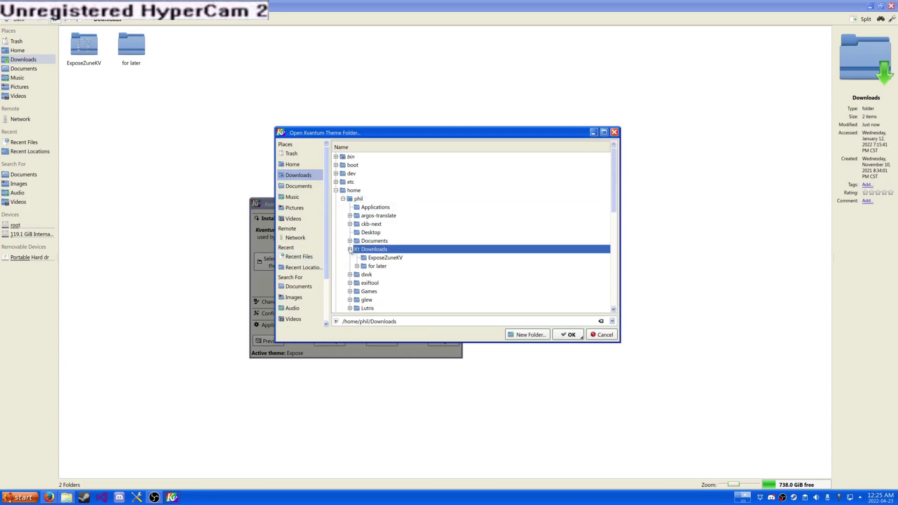
left_click(563, 336)
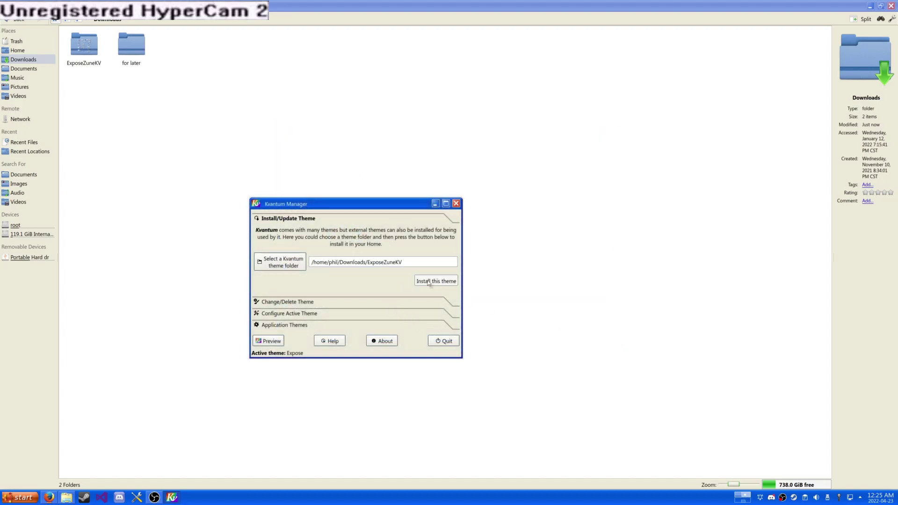
left_click(429, 282)
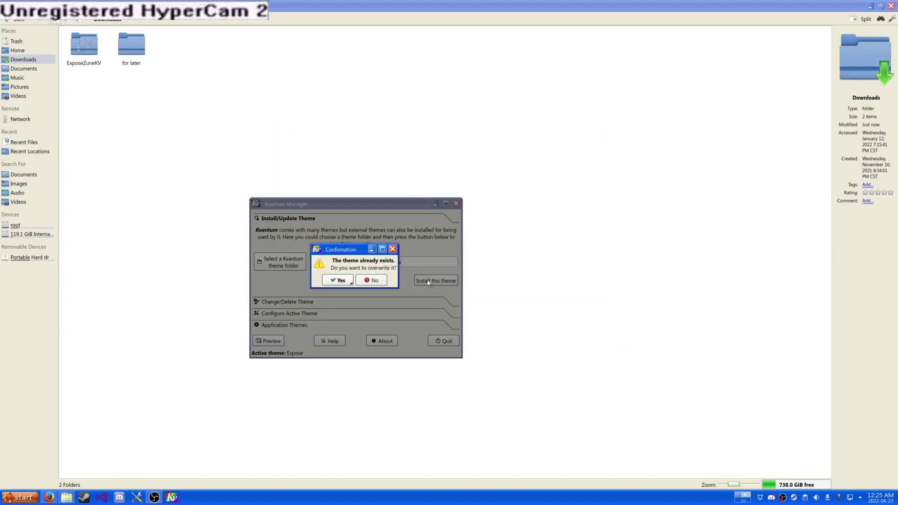
left_click(335, 280)
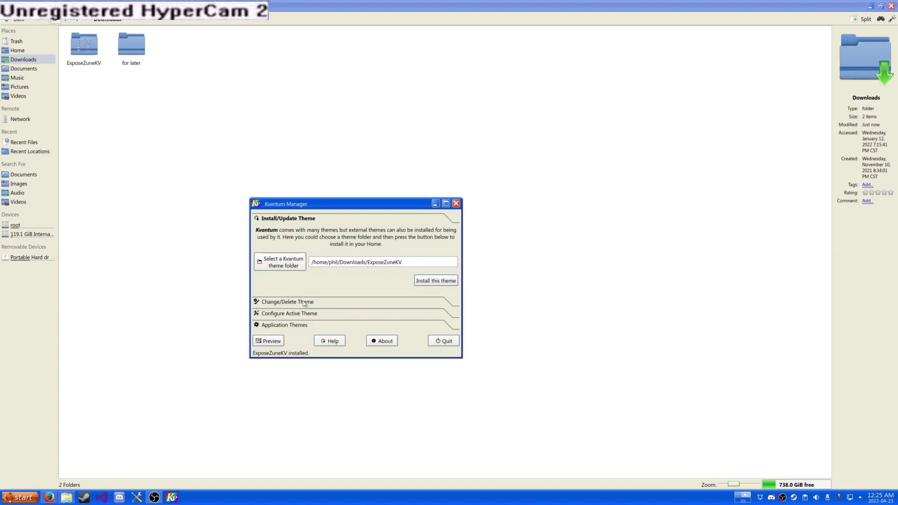
Step: Trash the extracted ExposeZuneKV folder from Downloads
left_click(97, 56)
key("Delete")
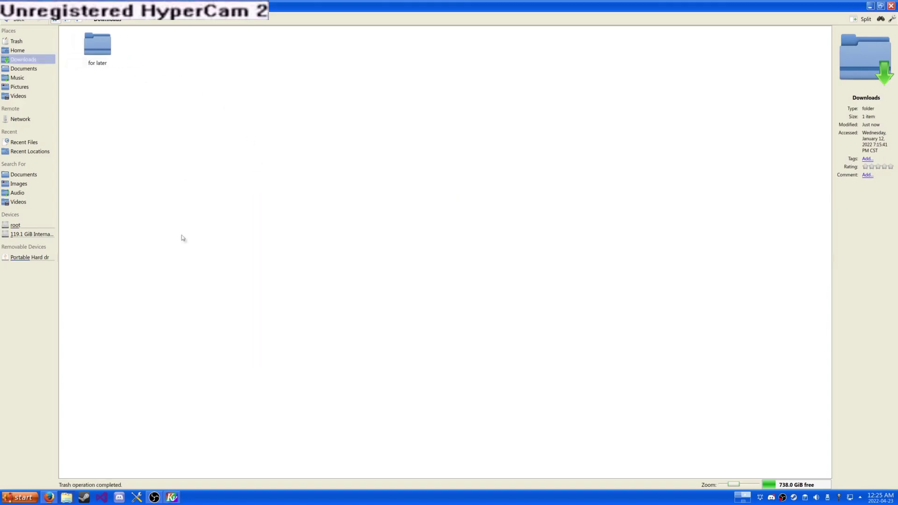
left_click(172, 498)
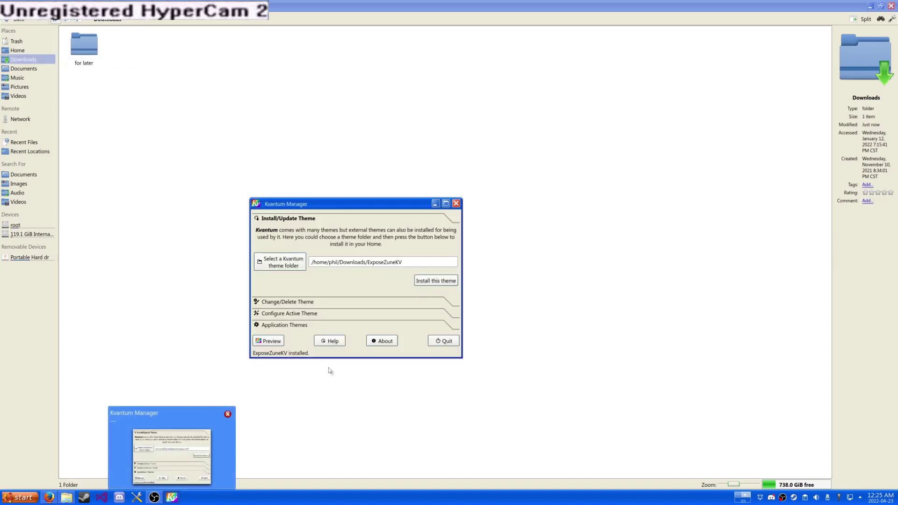
Step: Choose ExposeZuneKV under Change/Delete Theme and click 'Use this theme'
left_click(296, 303)
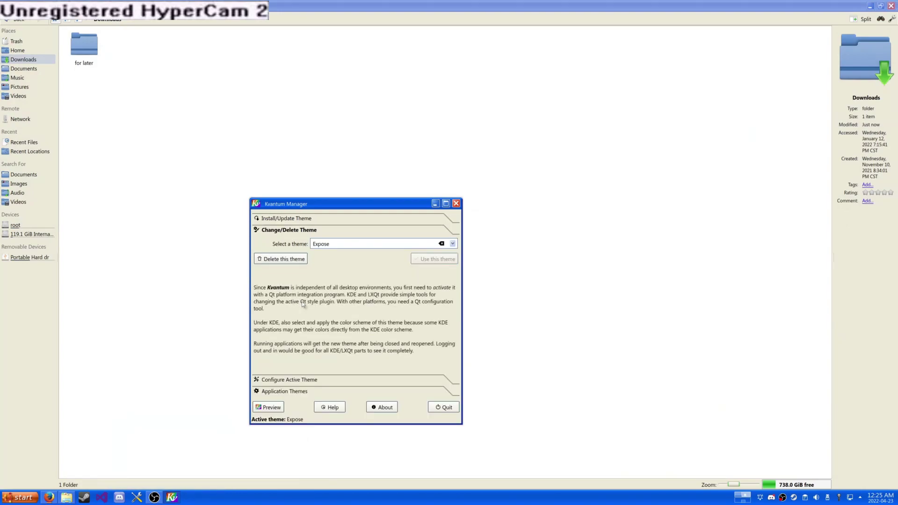
left_click(452, 244)
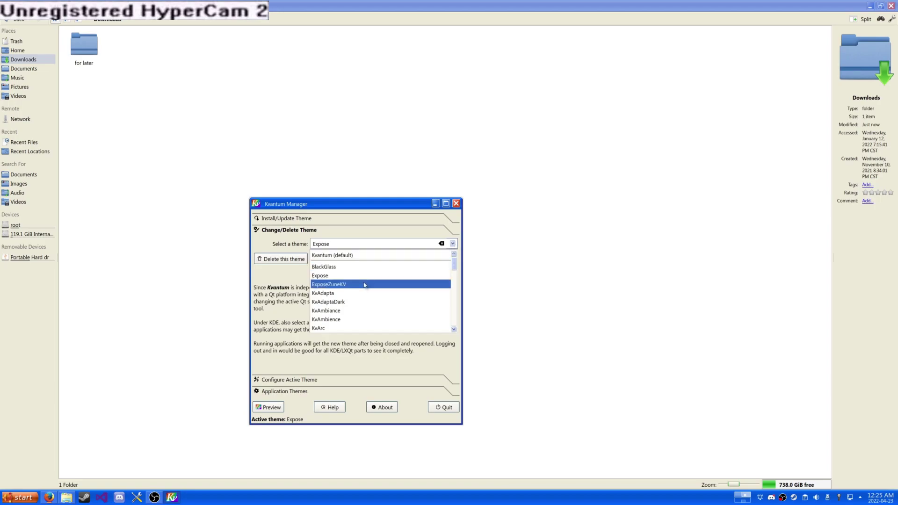
left_click(364, 285)
left_click(433, 262)
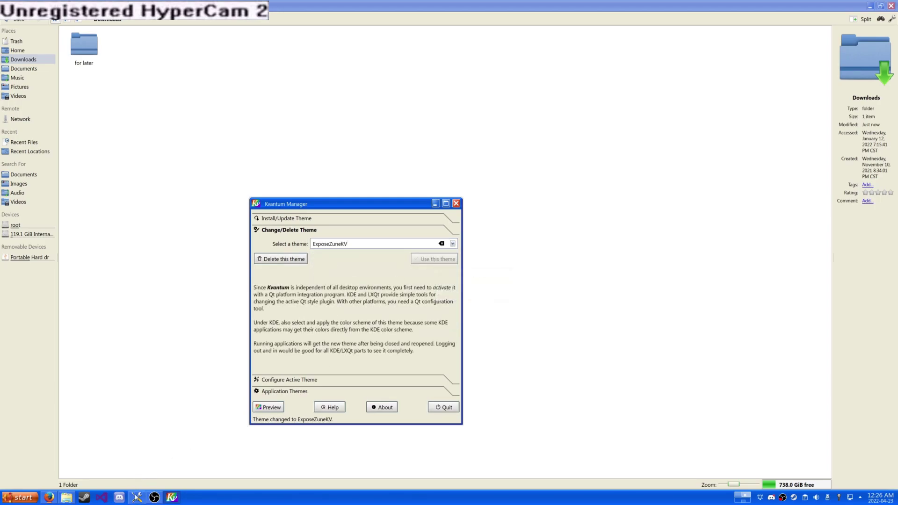
left_click(136, 497)
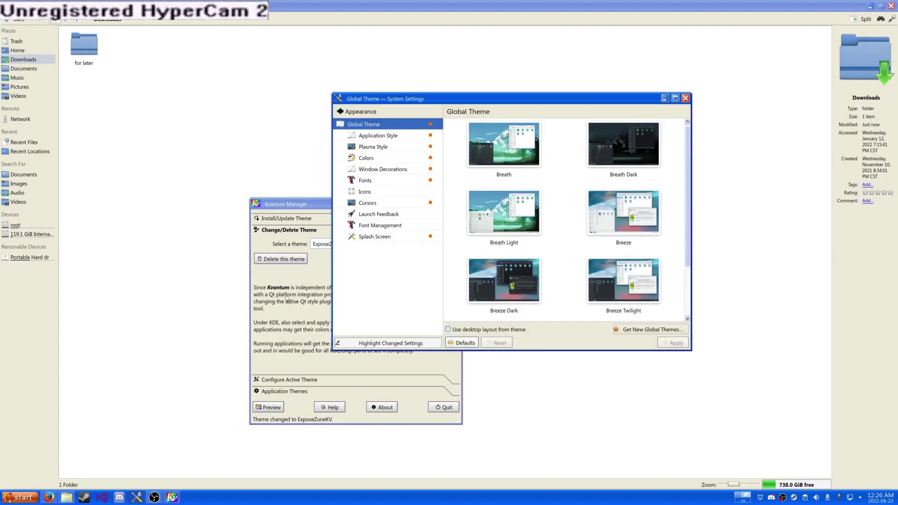
Step: Apply kvantum as the application style
left_click(391, 134)
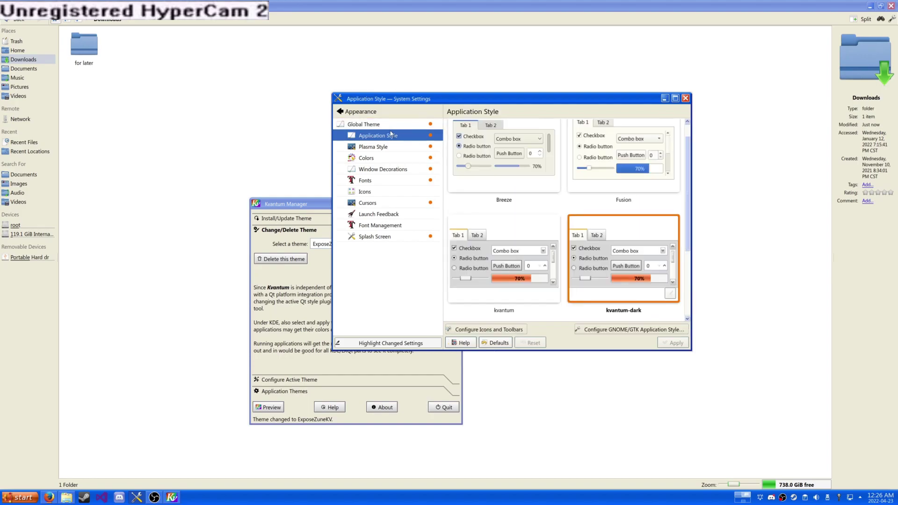
left_click(503, 262)
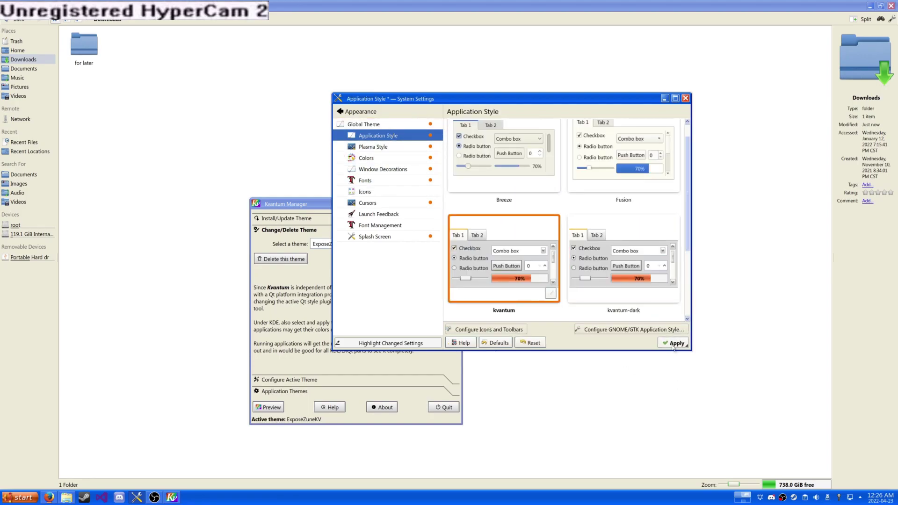
left_click(673, 346)
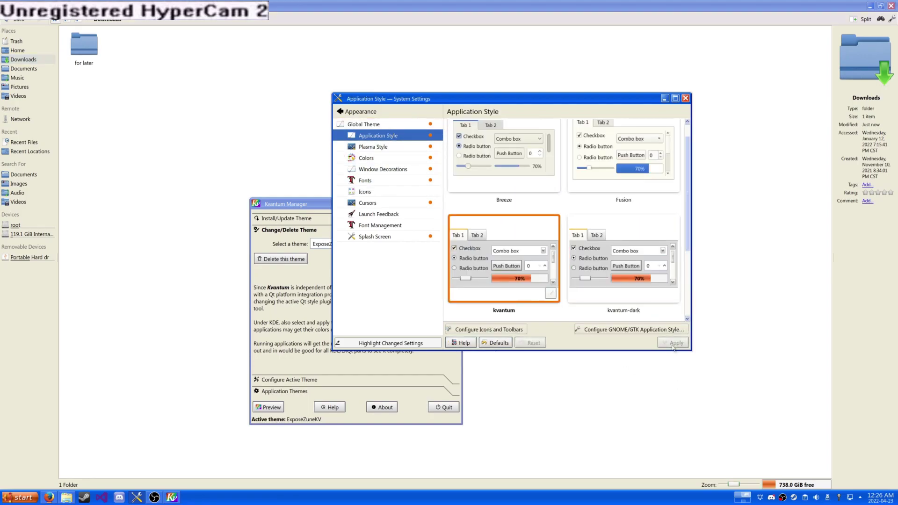
Step: Apply Expose Zune as the Plasma style
left_click(403, 149)
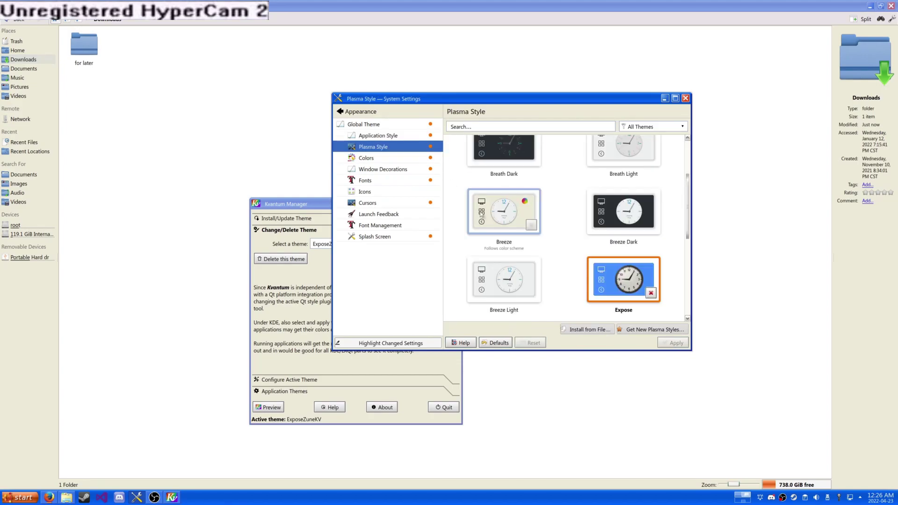
scroll(486, 224, "down", 2)
scroll(490, 243, "down", 1)
left_click(497, 266)
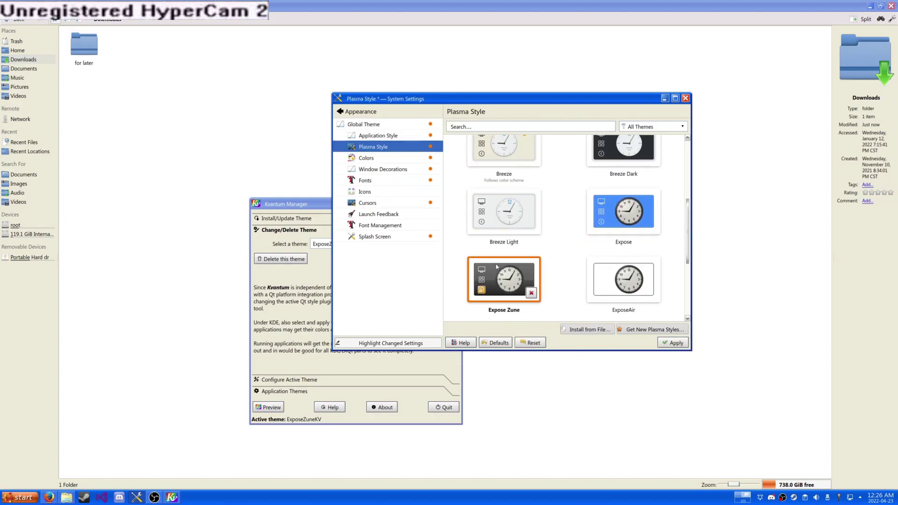
left_click(674, 342)
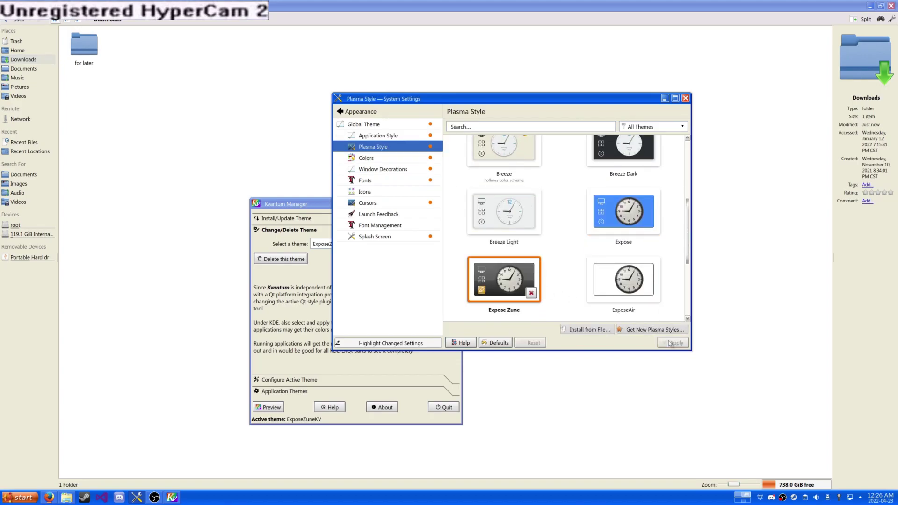
Step: Apply Expose Zune under Colours, then select and apply ExposeZuneWindow under Window Decorations
left_click(364, 158)
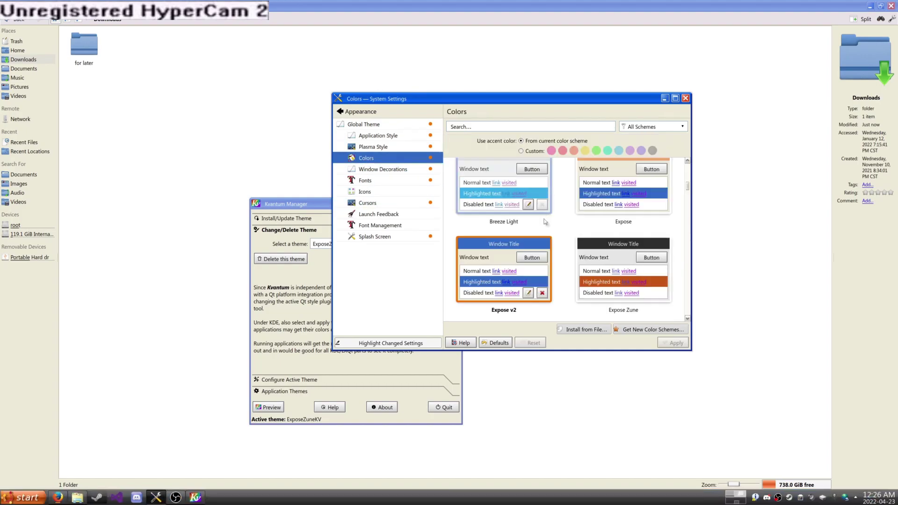
left_click(674, 342)
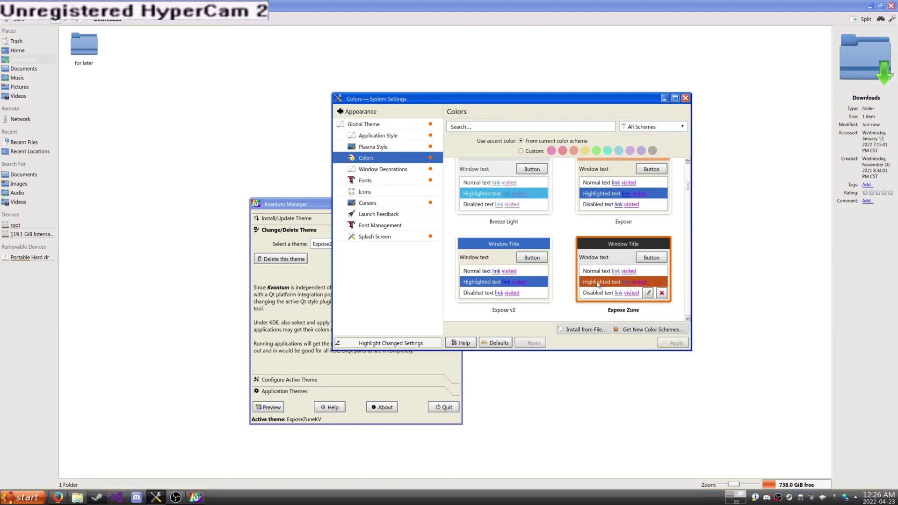
left_click(360, 168)
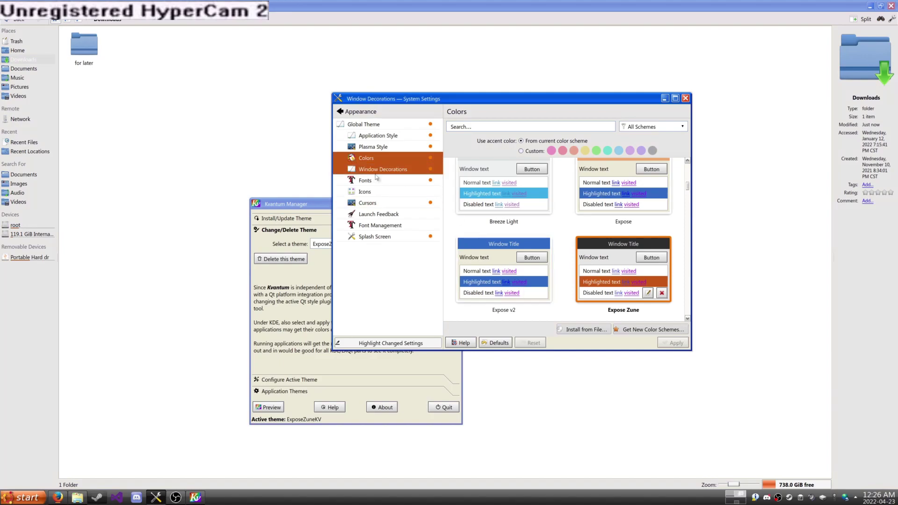
left_click(519, 249)
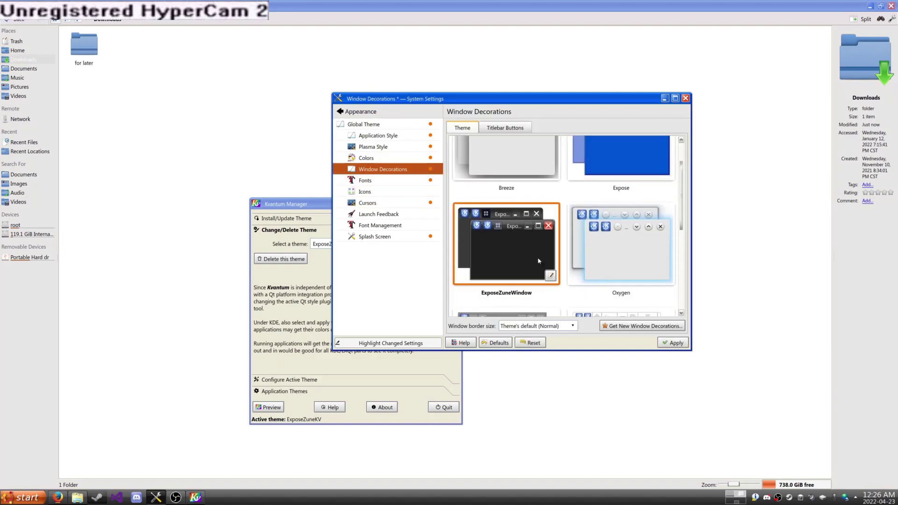
left_click(684, 344)
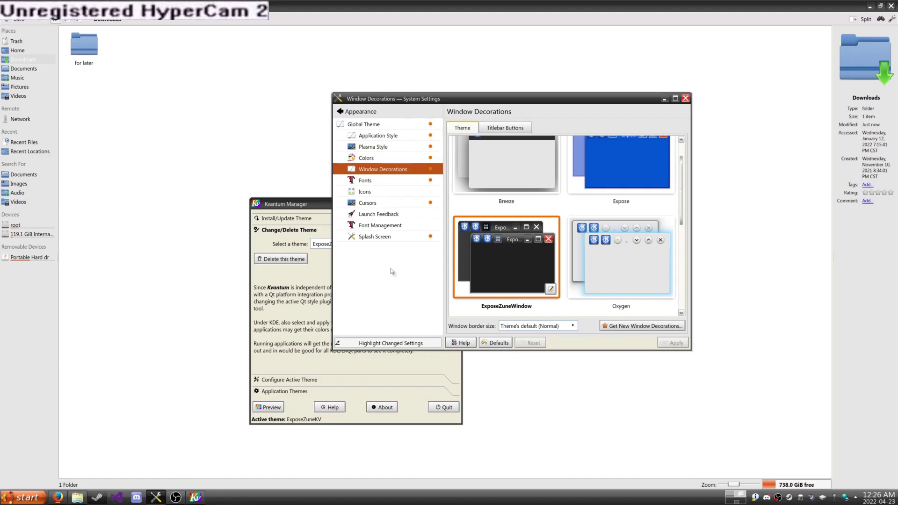
Step: Save Windows-XP-3.1.zip from the Download file list and show it in Downloads
left_click(24, 497)
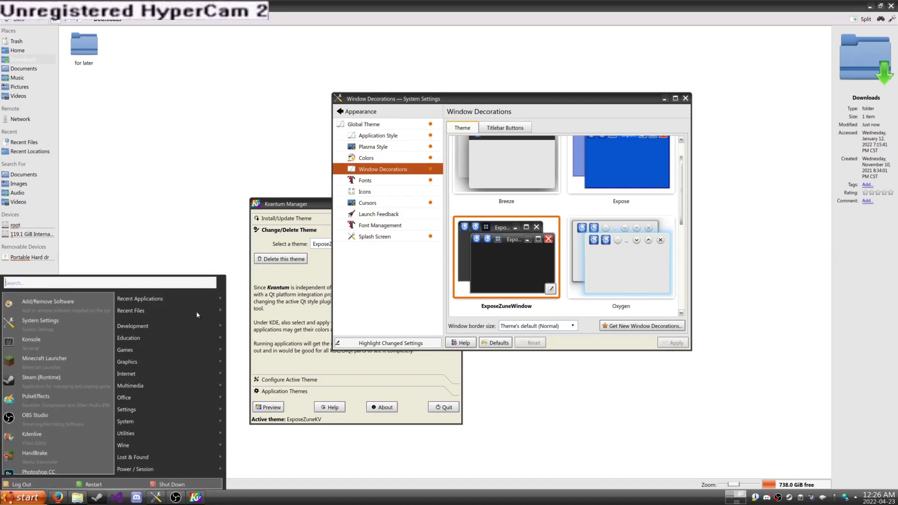
left_click(219, 224)
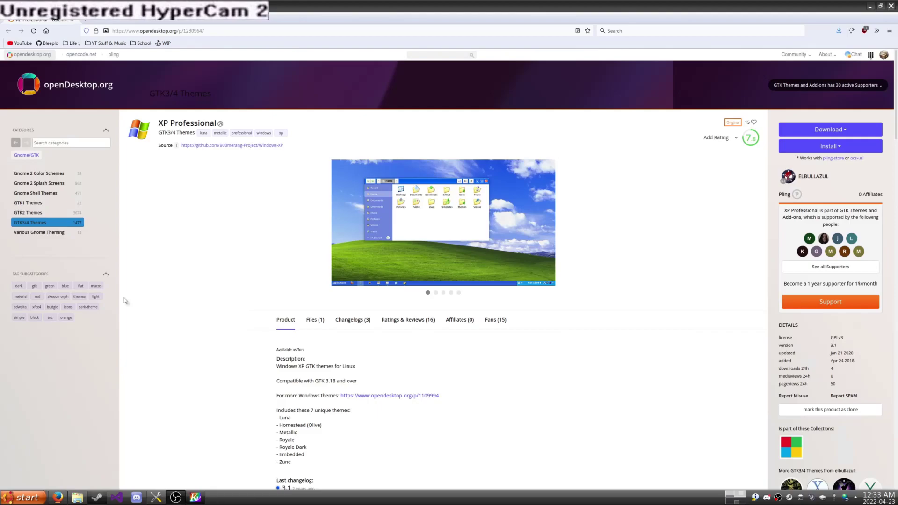
mouse_move(442, 223)
left_click(828, 130)
left_click(815, 147)
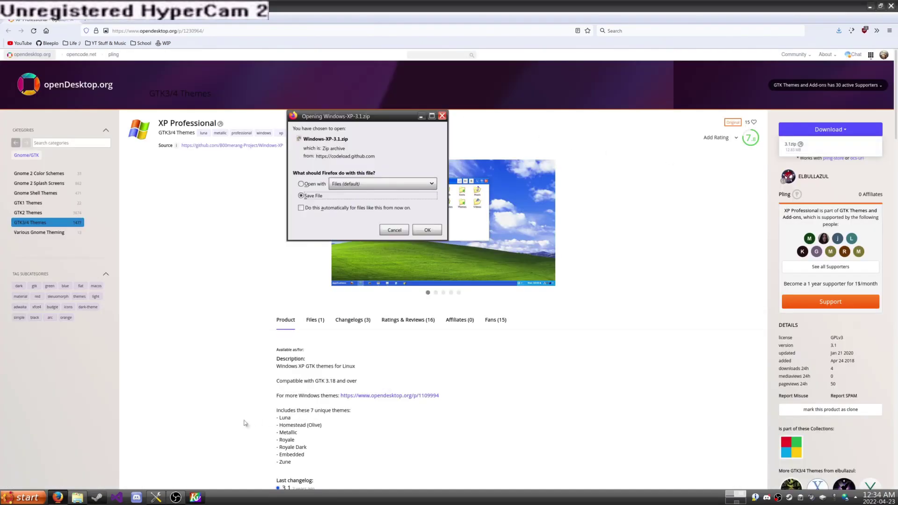
left_click(424, 234)
left_click(63, 498)
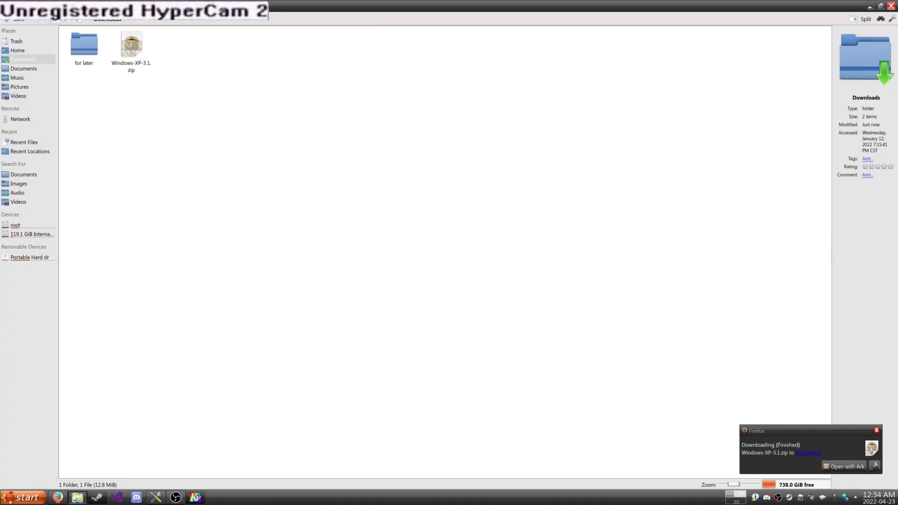
Step: Extract the Windows XP Zune folder from Windows-XP-3.1.zip into Downloads and delete the zip
double_click(138, 45)
left_click_drag(65, 119, 368, 120)
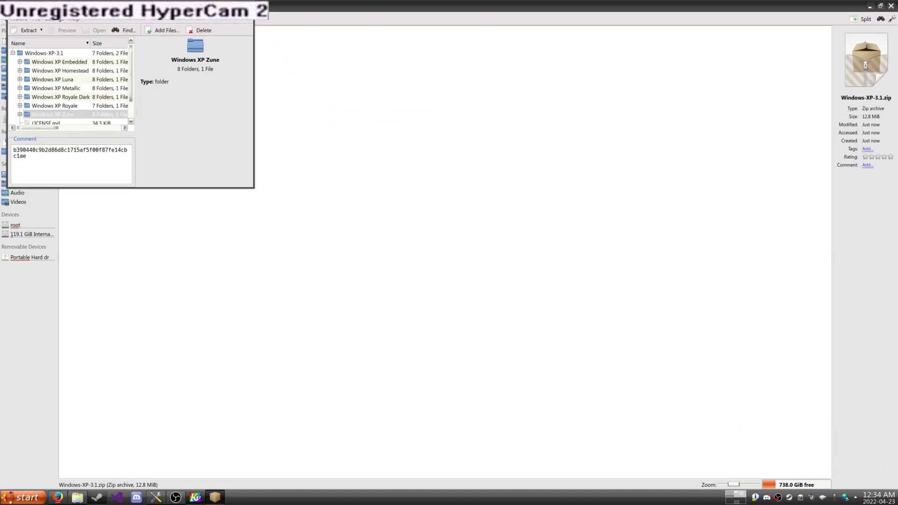
left_click(227, 93)
left_click(178, 58)
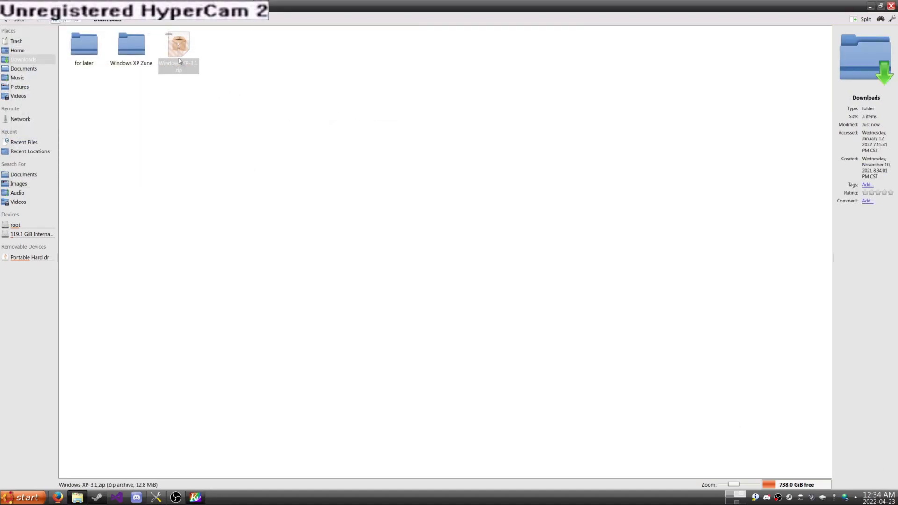
key("Delete")
double_click(149, 59)
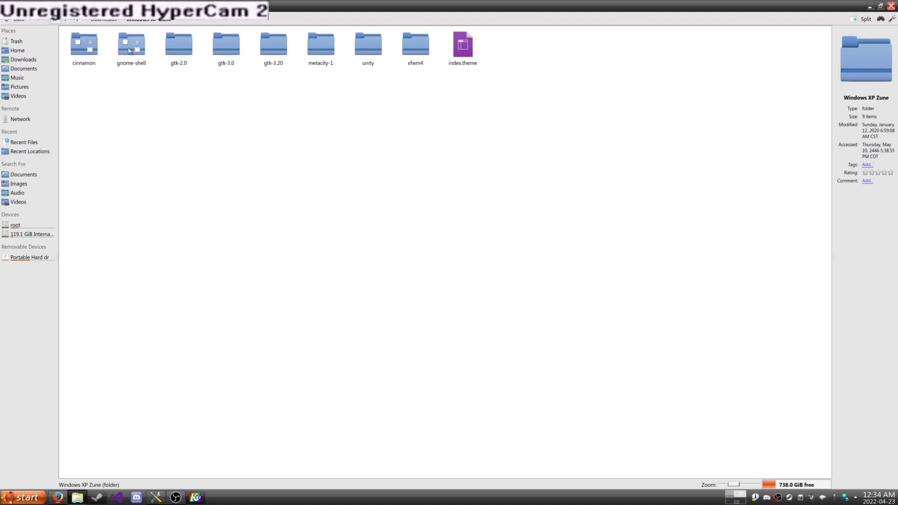
left_click(116, 25)
Step: Compress the Windows XP Zune folder into Windows XP Zune.tar.gz
right_click(123, 53)
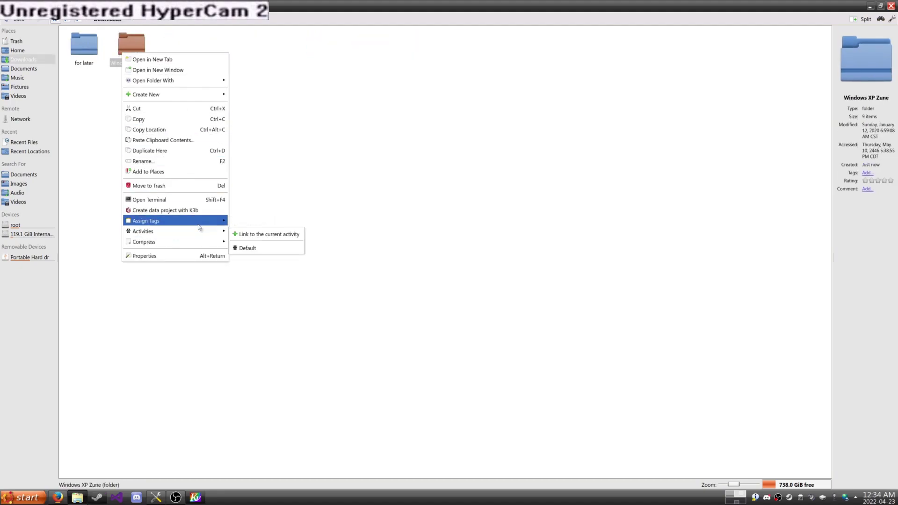
mouse_move(144, 241)
left_click(255, 242)
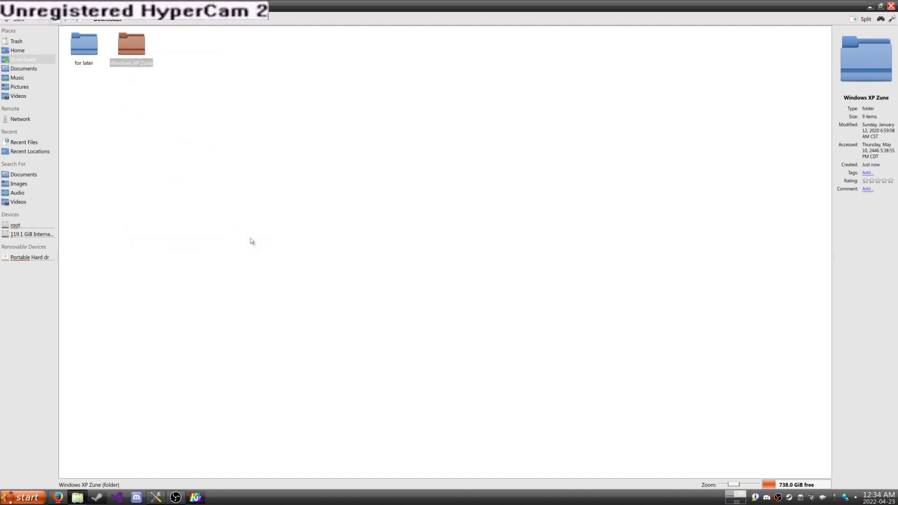
left_click(179, 47)
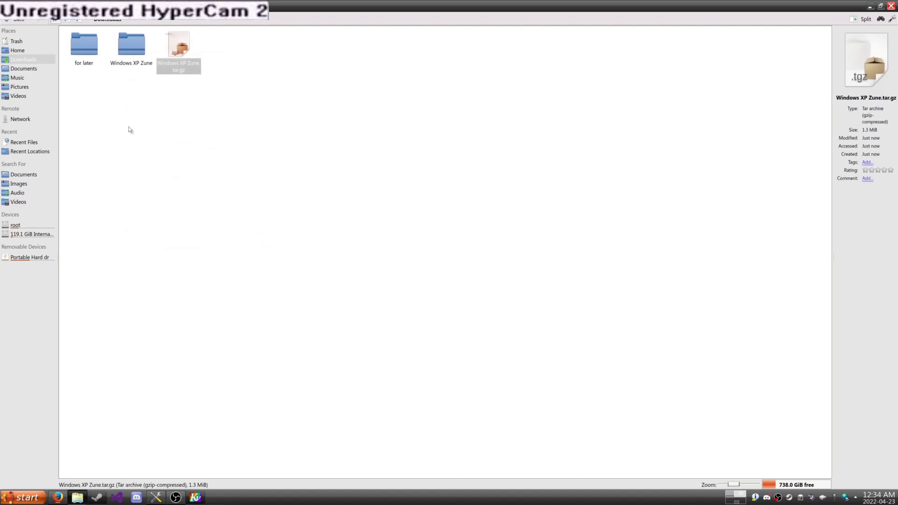
left_click(156, 497)
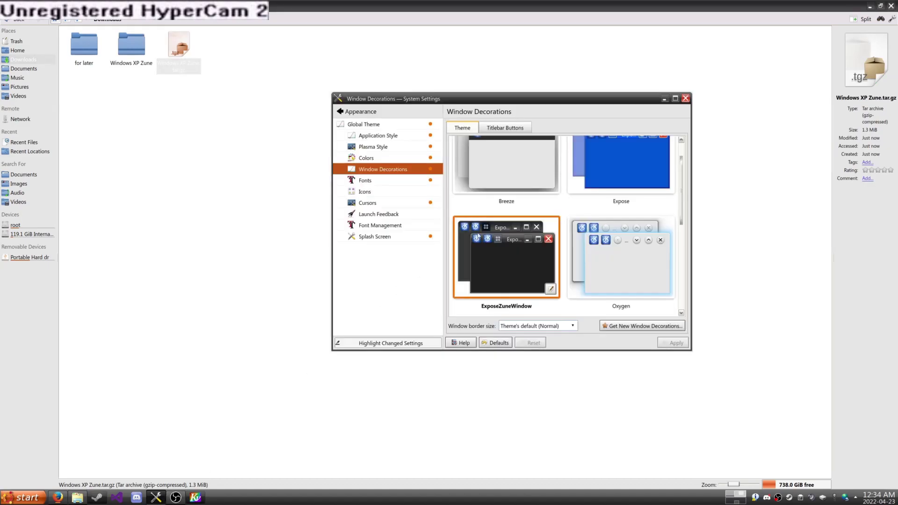
Step: Install Windows XP Zune.tar.gz as the GNOME/GTK theme and preview it
left_click(433, 138)
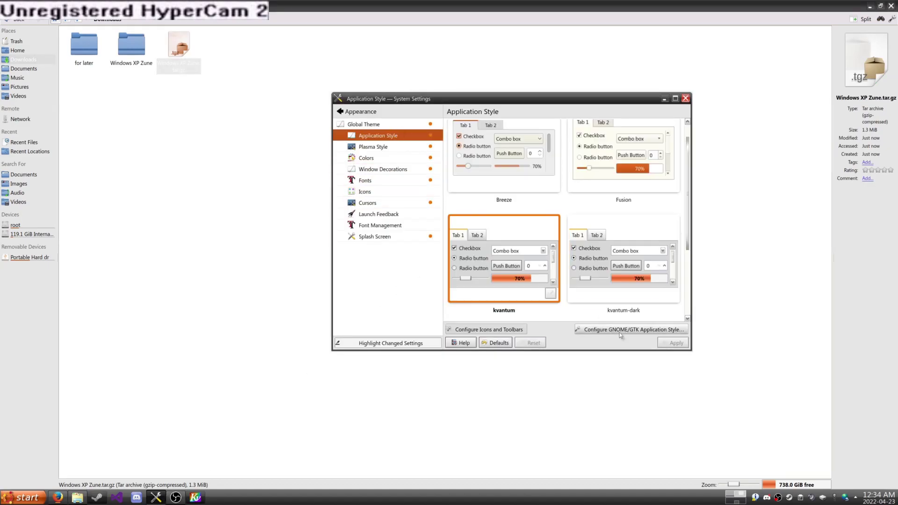
left_click(619, 332)
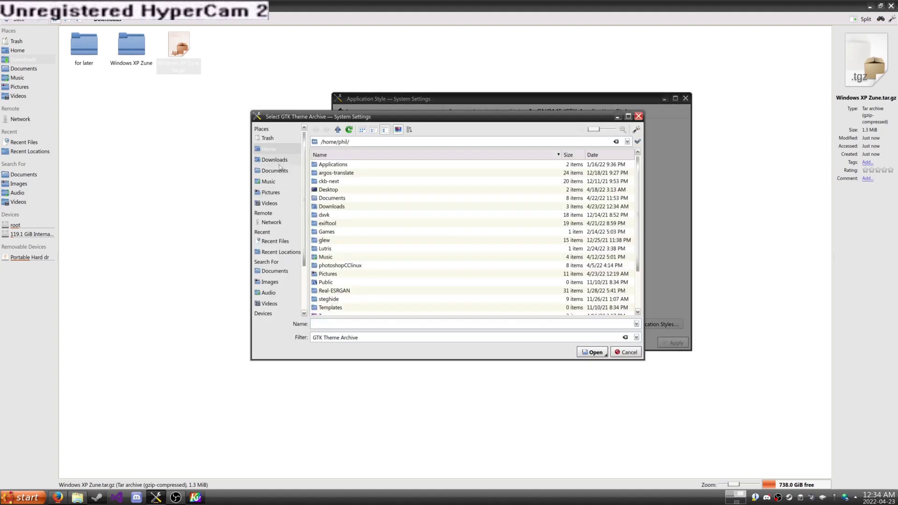
left_click(281, 160)
left_click(326, 183)
double_click(326, 182)
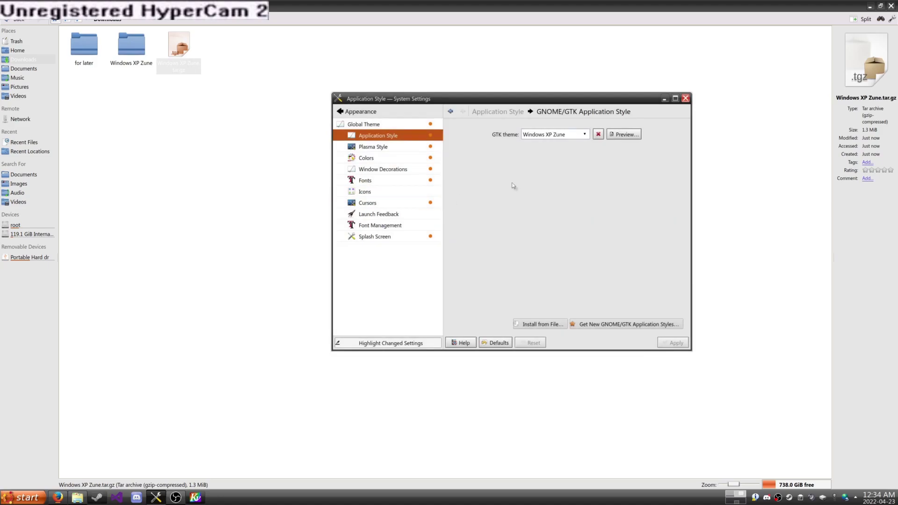
left_click(624, 138)
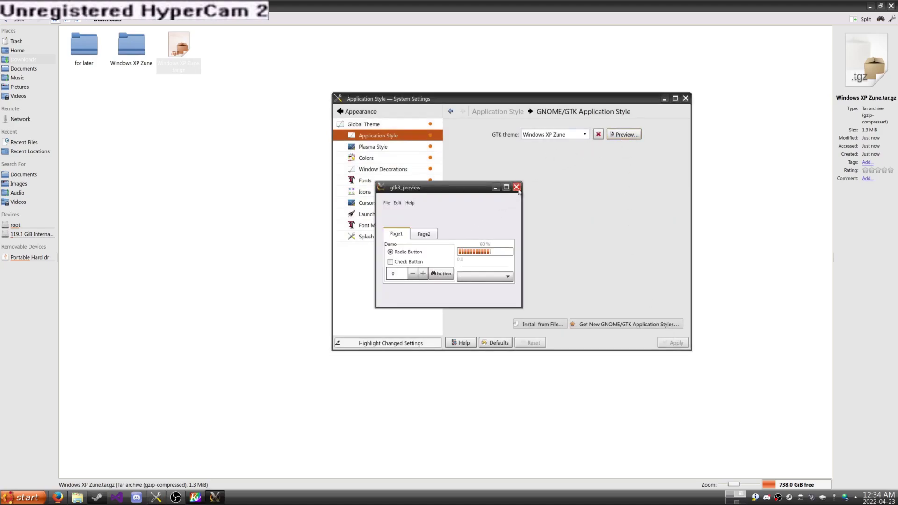
left_click(517, 188)
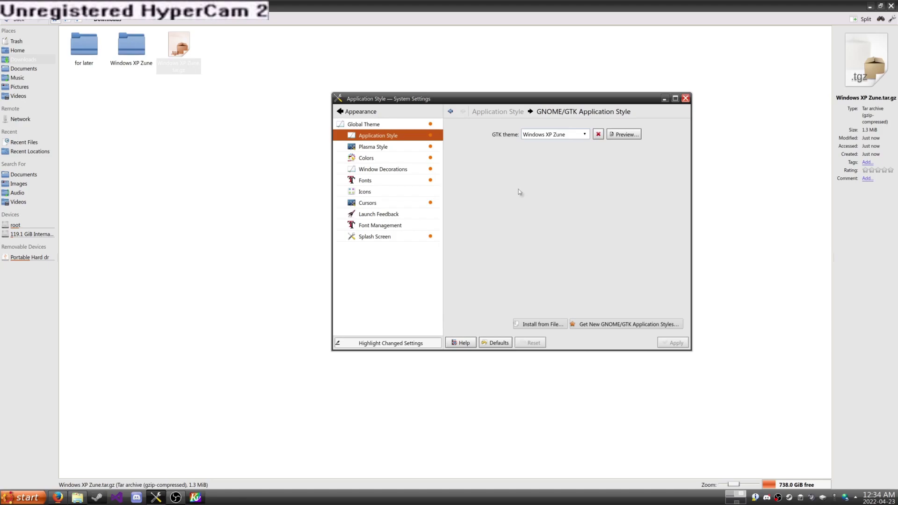
left_click(57, 497)
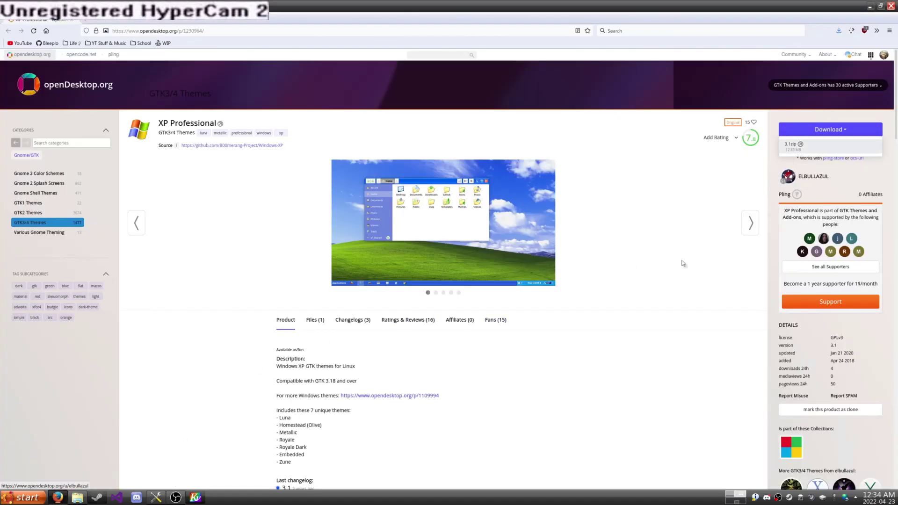
mouse_move(442, 223)
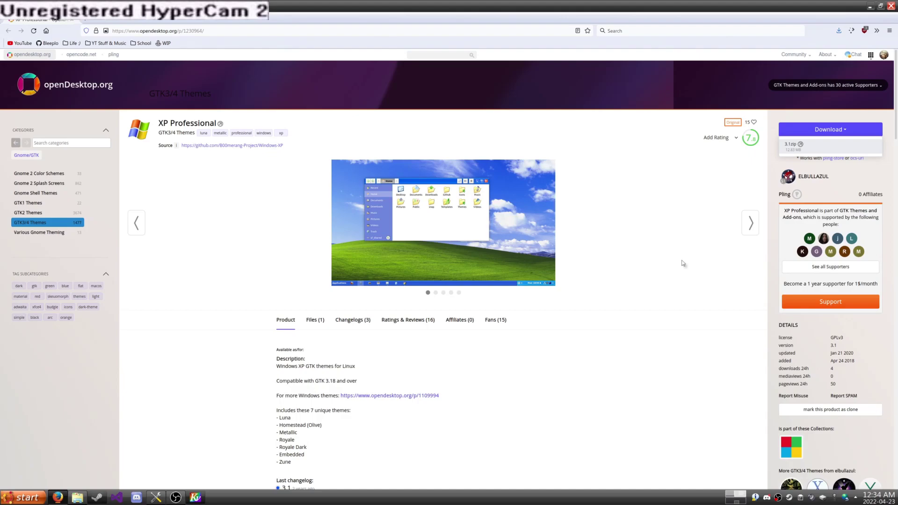
Step: Go back to the theme author's KDE Store profile page
key("alt+Left")
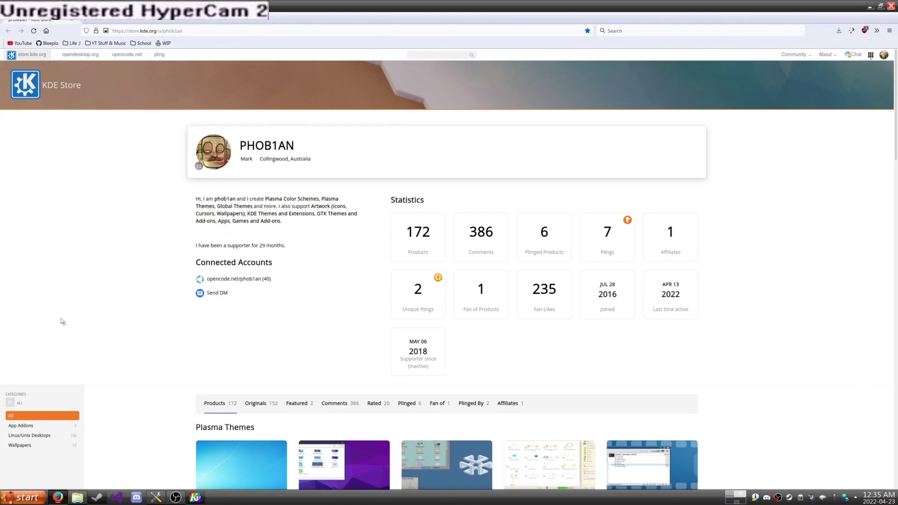
scroll(111, 324, "down", 10)
scroll(114, 324, "down", 10)
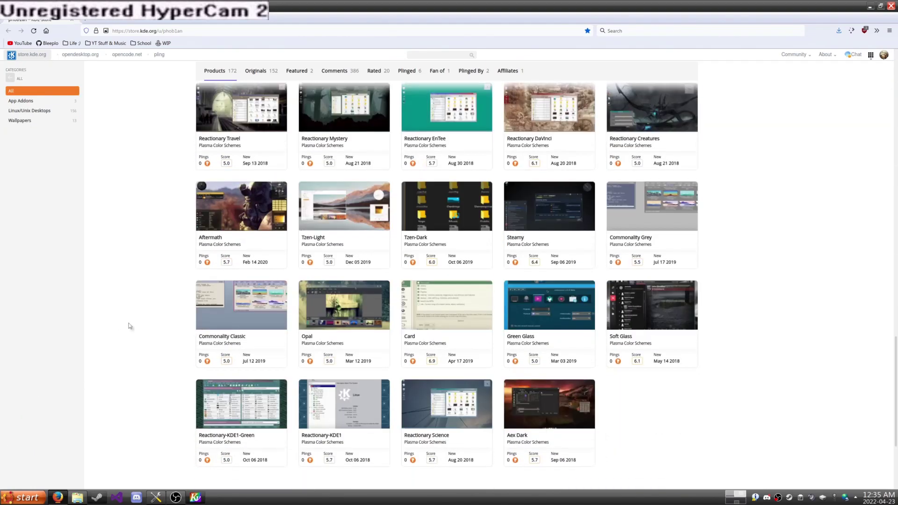
scroll(129, 326, "up", 15)
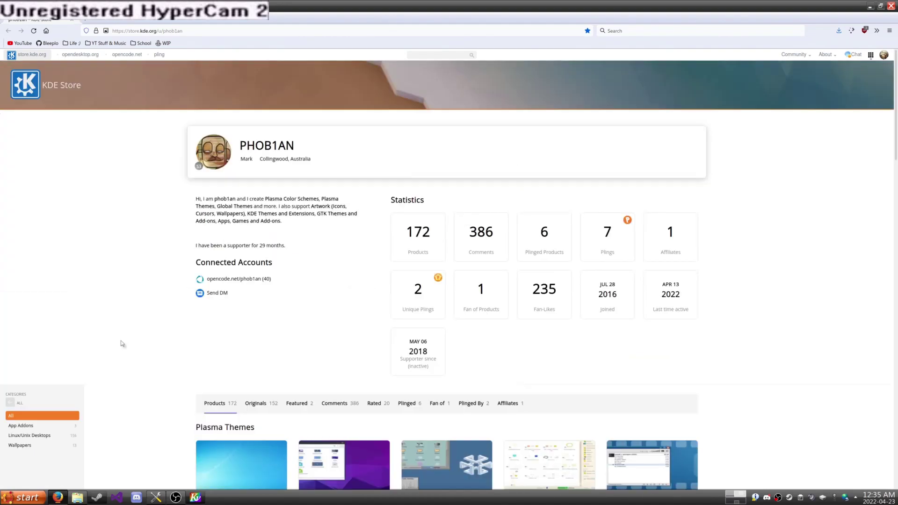